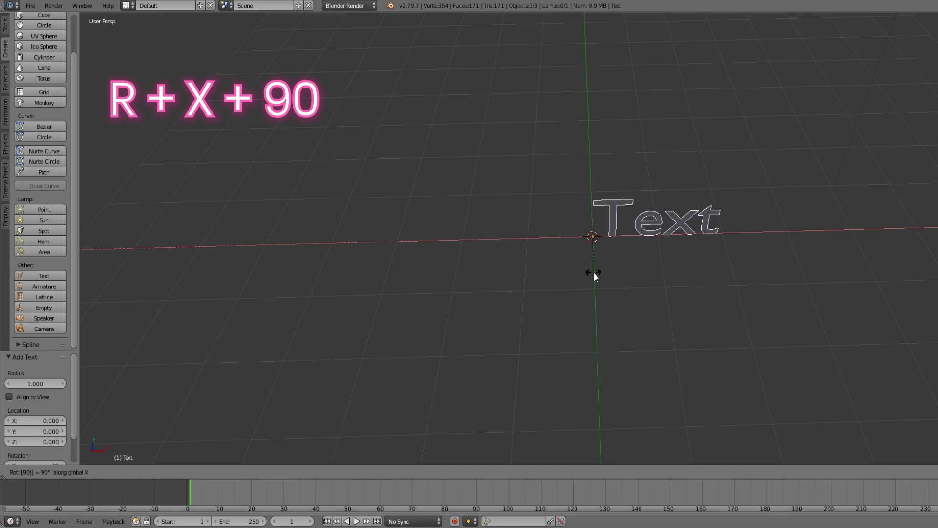
Step: Move the text object about -1.1 units along the X axis
key(g)
key(x)
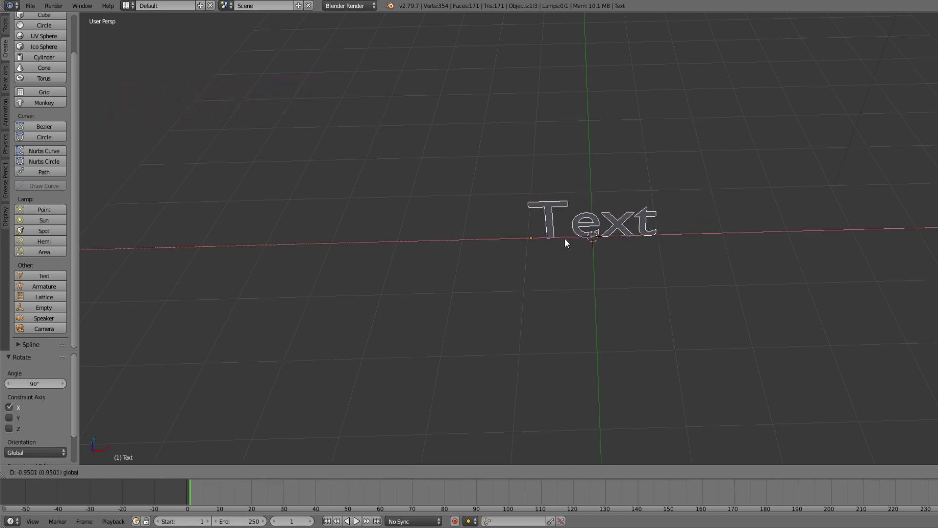
click(556, 239)
middle_drag(556, 240, 578, 189)
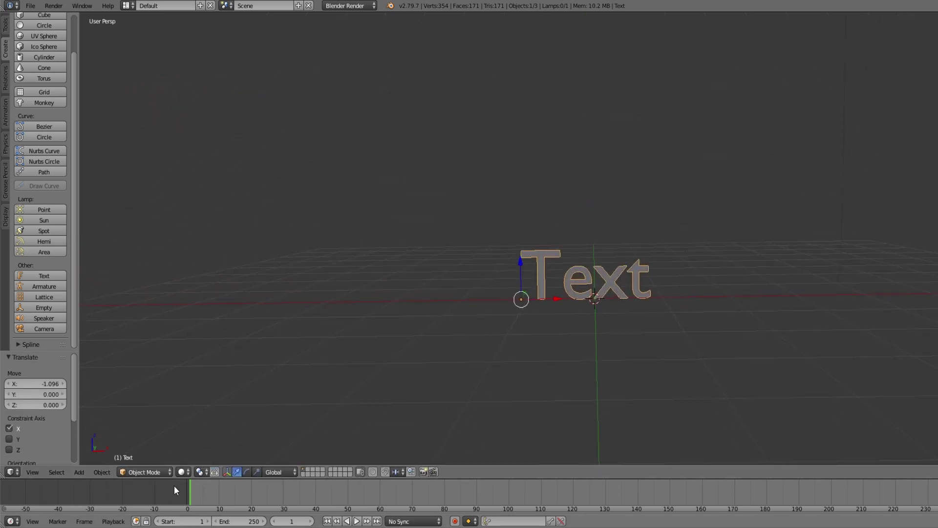
Step: Replace the text's wording with "Queen" and raise the object about 0.64 units along Z in Object Mode
click(147, 471)
click(158, 449)
key(BackSpace)
key(BackSpace)
key(BackSpace)
key(BackSpace)
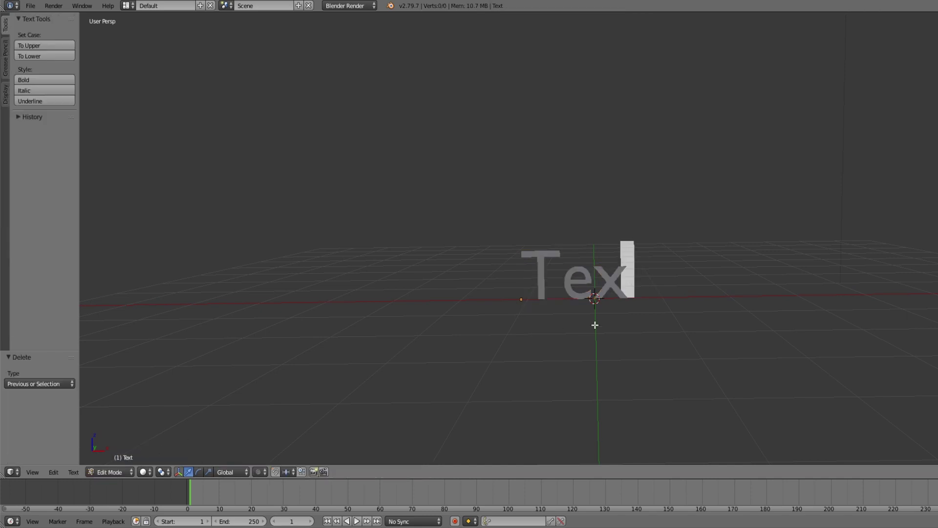
text(Queen)
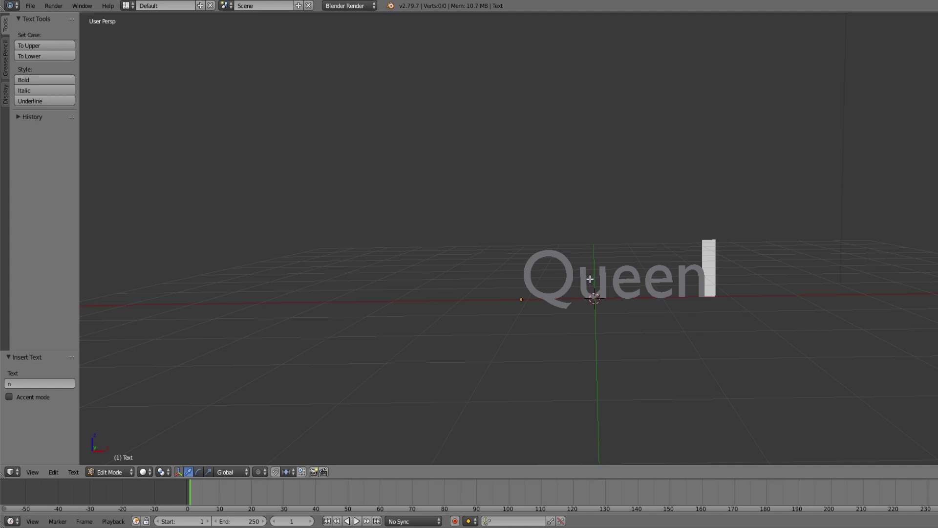
click(120, 472)
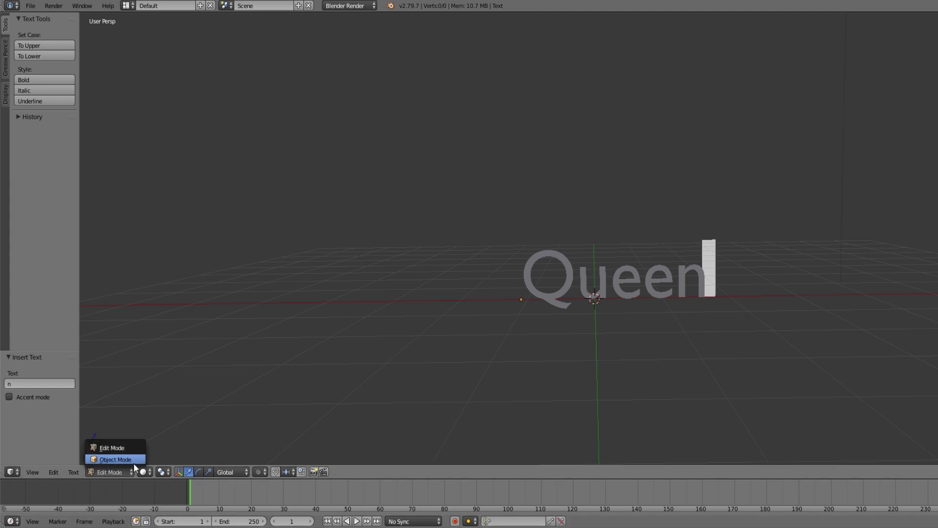
click(98, 459)
drag(523, 265, 520, 213)
Step: Load MelondayRegular.ttf from D:\This is documents\New folder as the text's regular font
drag(937, 167, 729, 167)
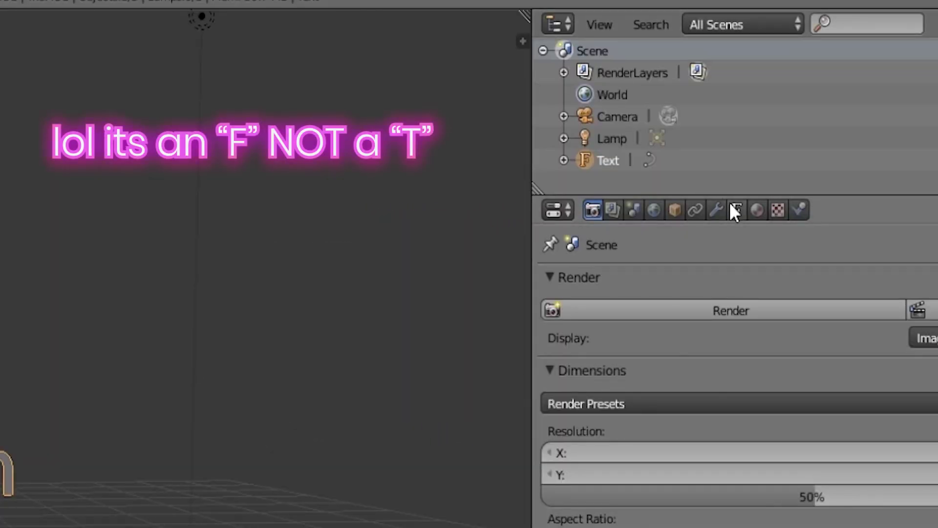
click(734, 209)
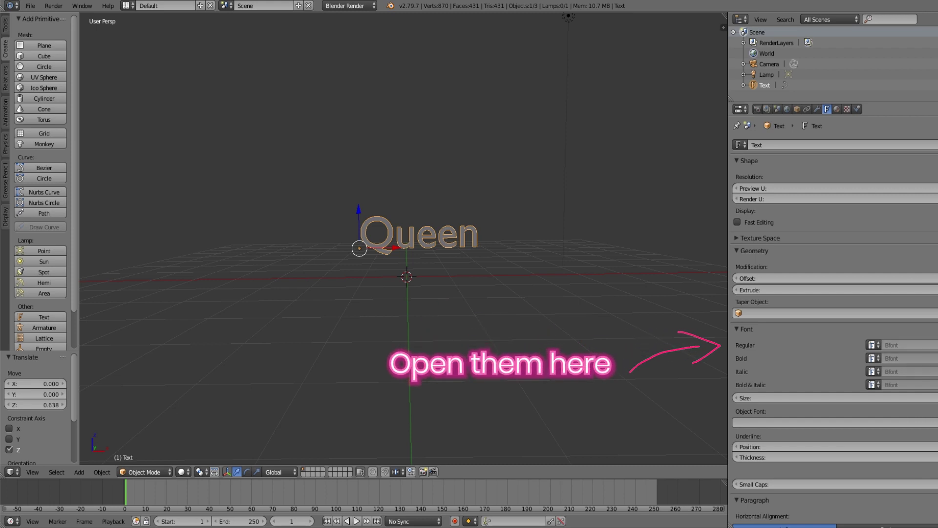
click(936, 345)
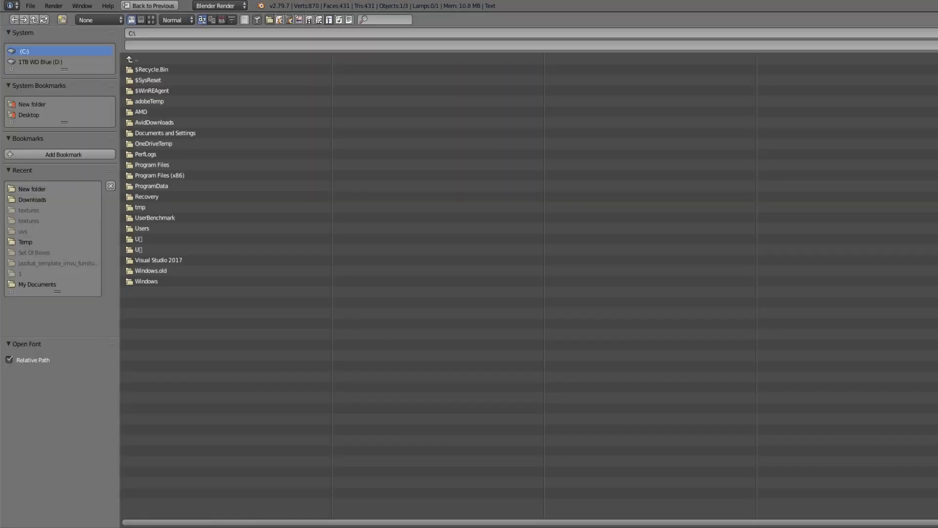
click(63, 189)
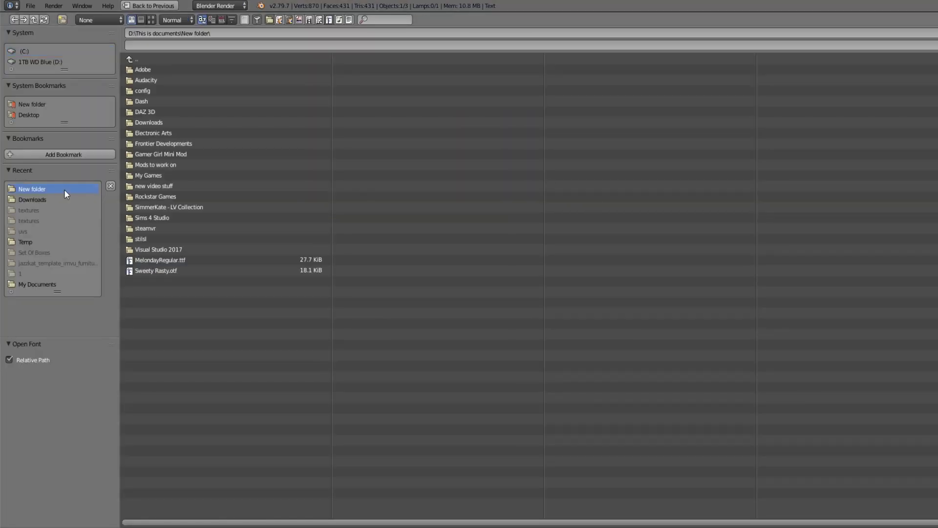
double_click(155, 259)
Step: Extrude the Queen lettering slightly through its geometry settings to give it depth
scroll(362, 283, up, 5)
middle_drag(362, 283, 647, 308)
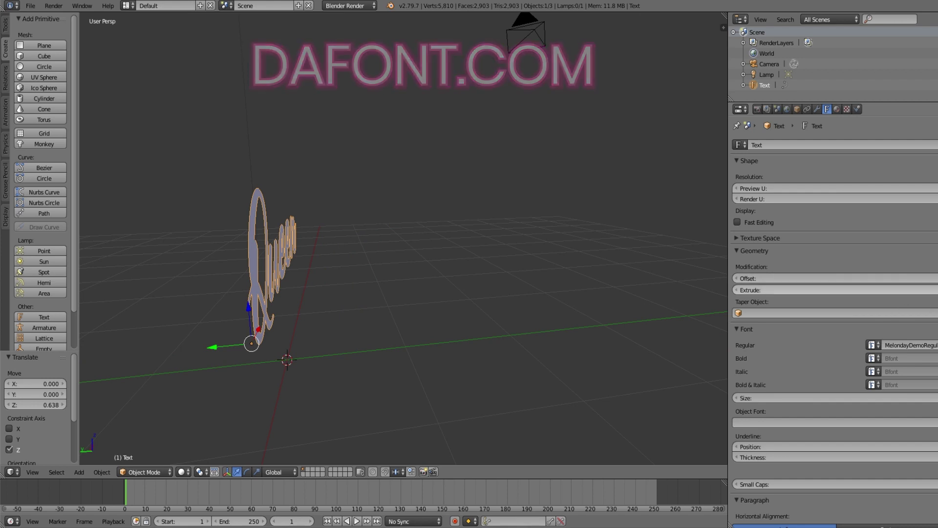
drag(835, 290, 839, 290)
middle_drag(524, 289, 385, 275)
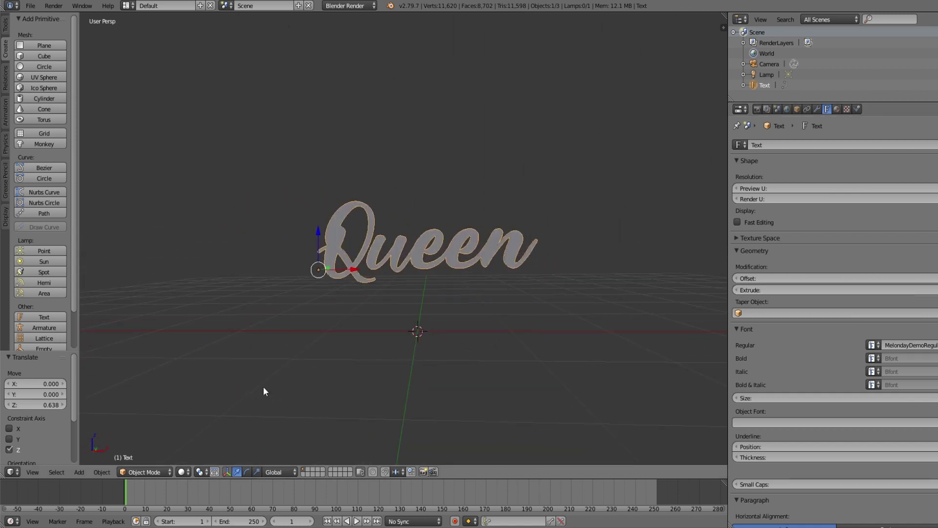
Step: Convert the Queen text object to a mesh with Mesh from Curve/Meta/Surf/Text
click(141, 471)
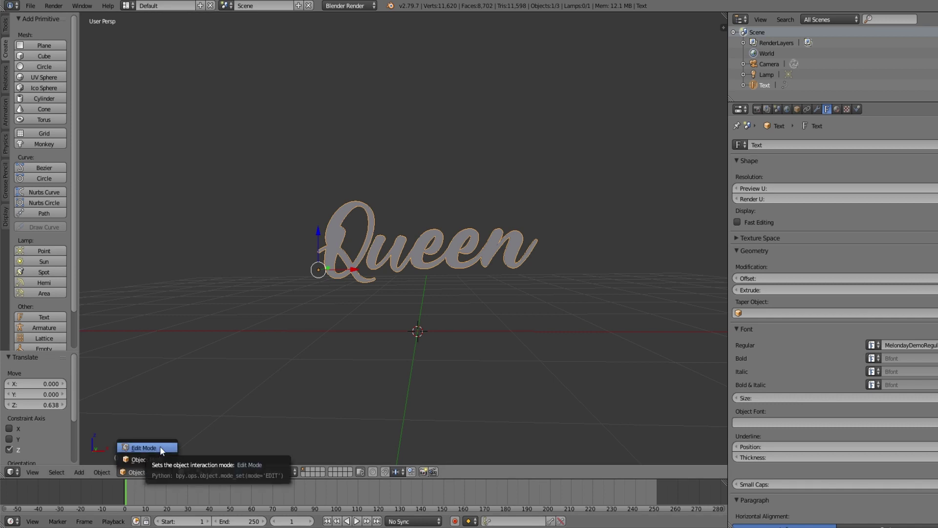
click(100, 471)
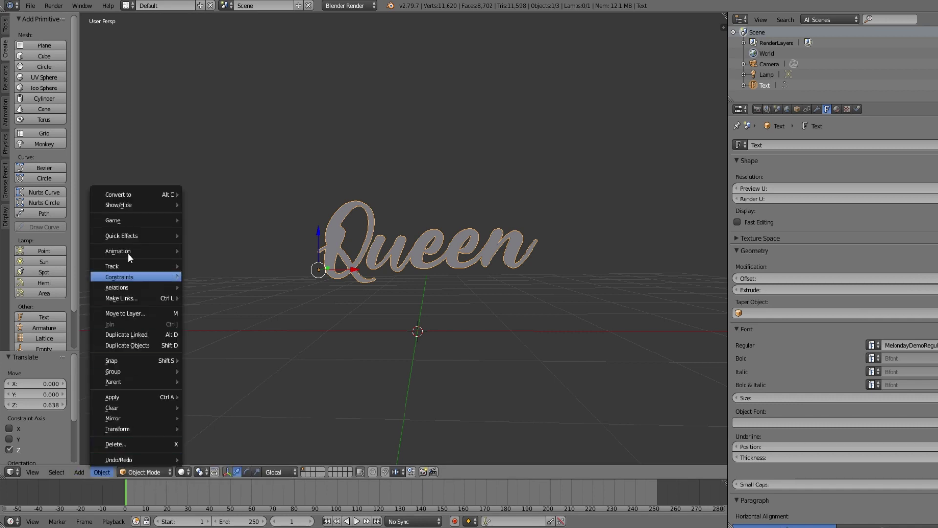
mouse_move(140, 197)
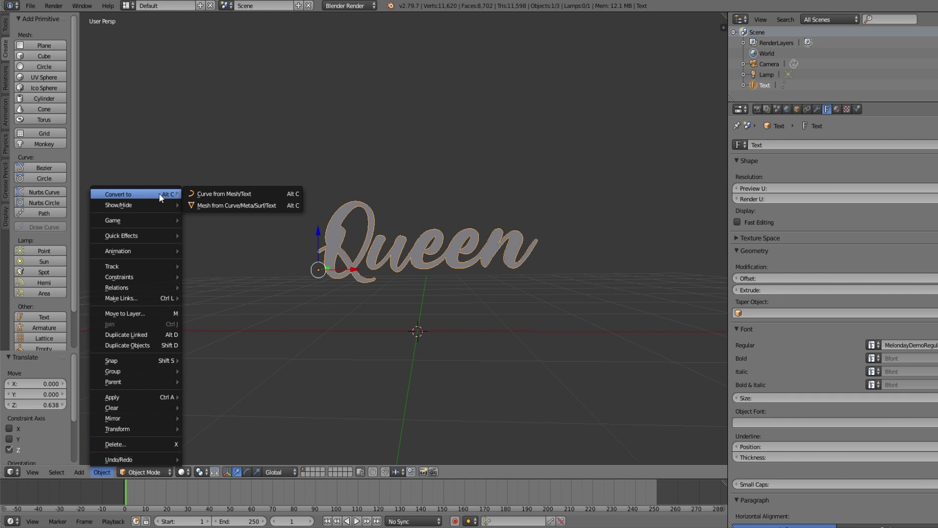
click(223, 206)
Step: Enter Edit Mode on the converted lettering and select all of its geometry
click(151, 471)
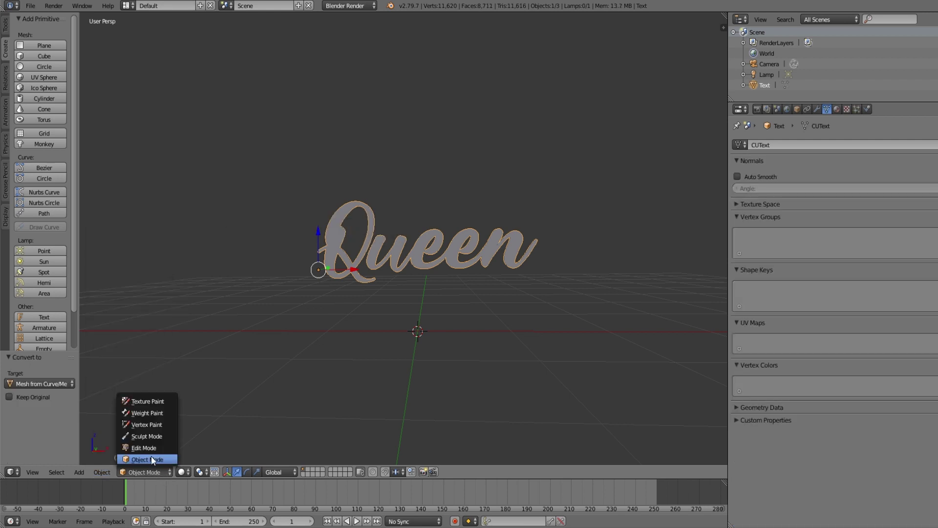
click(149, 444)
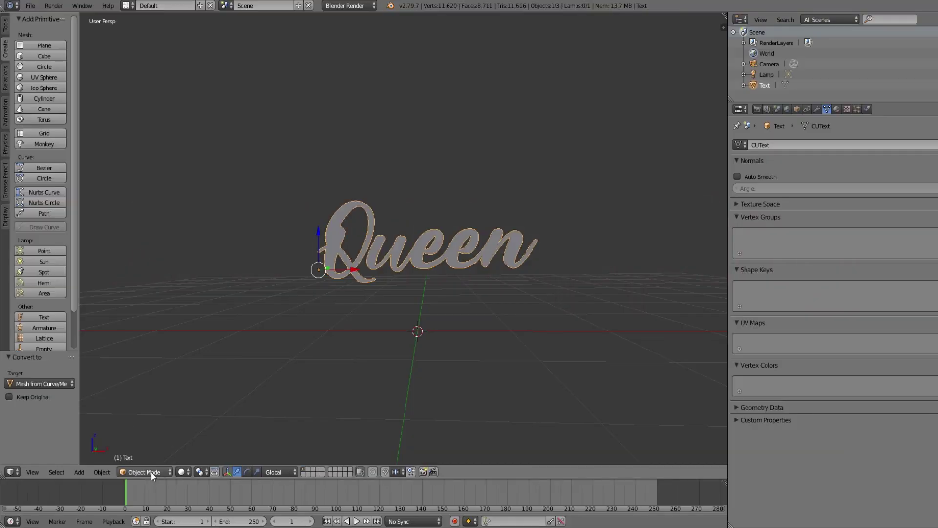
click(151, 471)
click(146, 448)
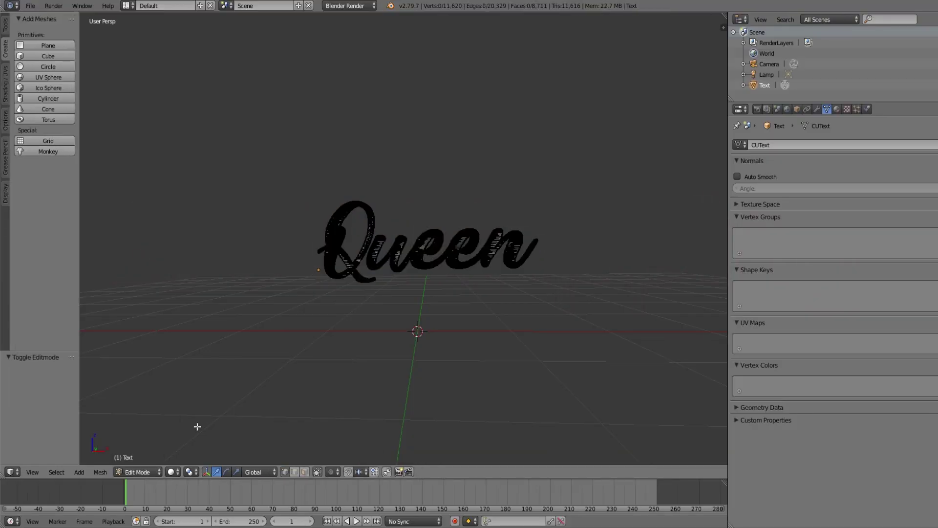
key(a)
Step: Split the 3D view, make the new area a UV/Image Editor, and widen the remaining 3D view over the properties
drag(4, 477, 286, 450)
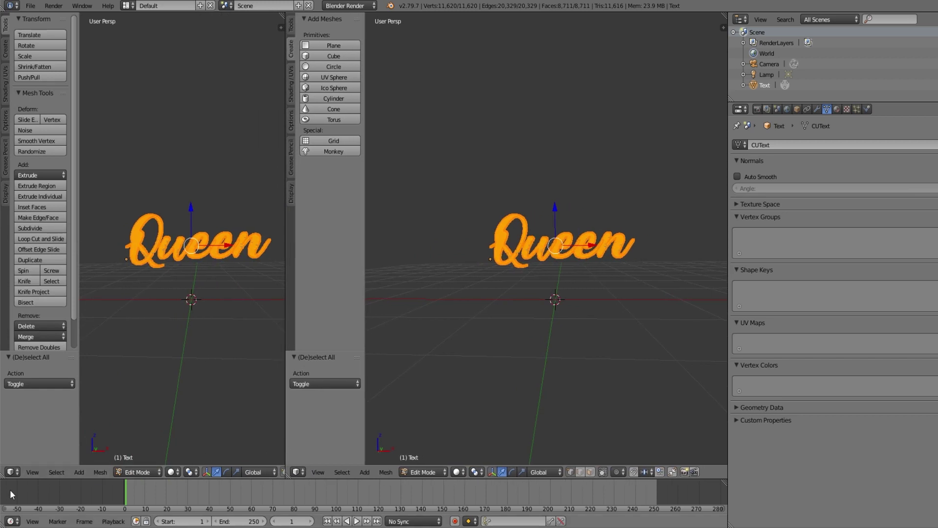
click(10, 472)
click(36, 424)
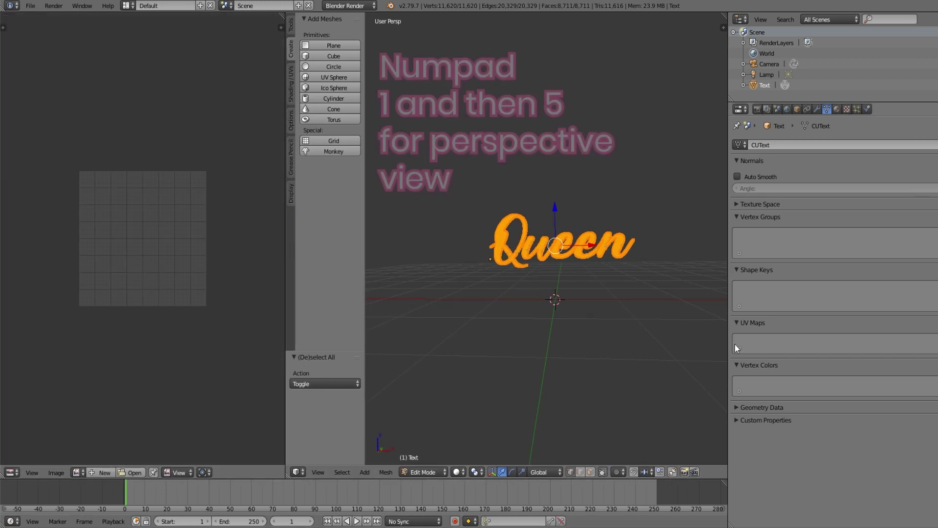
drag(727, 346, 937, 350)
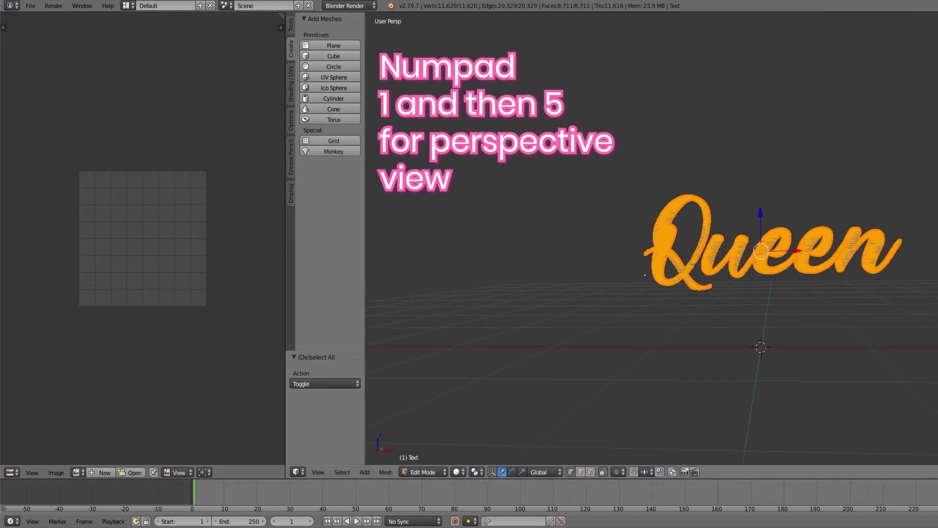
Step: Unwrap the lettering with Project From View in front orthographic view and scale up its UVs
middle_drag(840, 361, 851, 365)
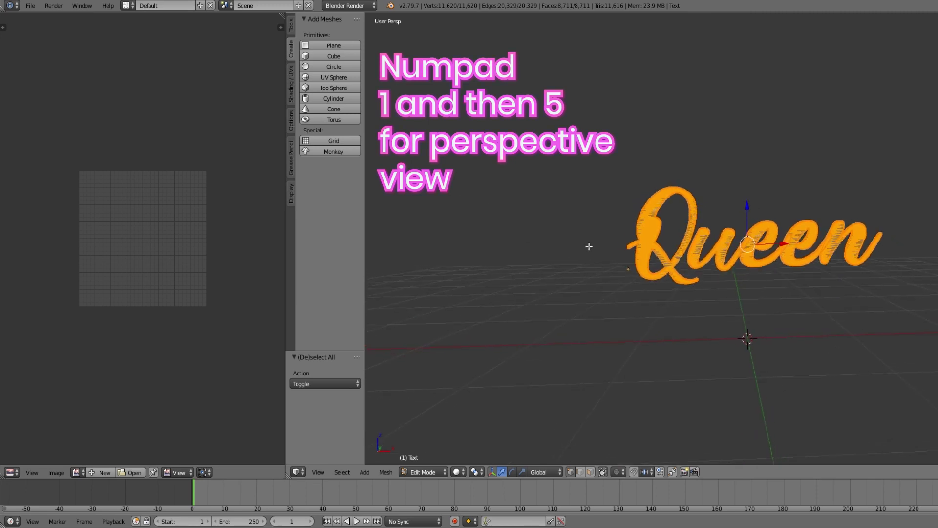
key(KP_1)
key(KP_5)
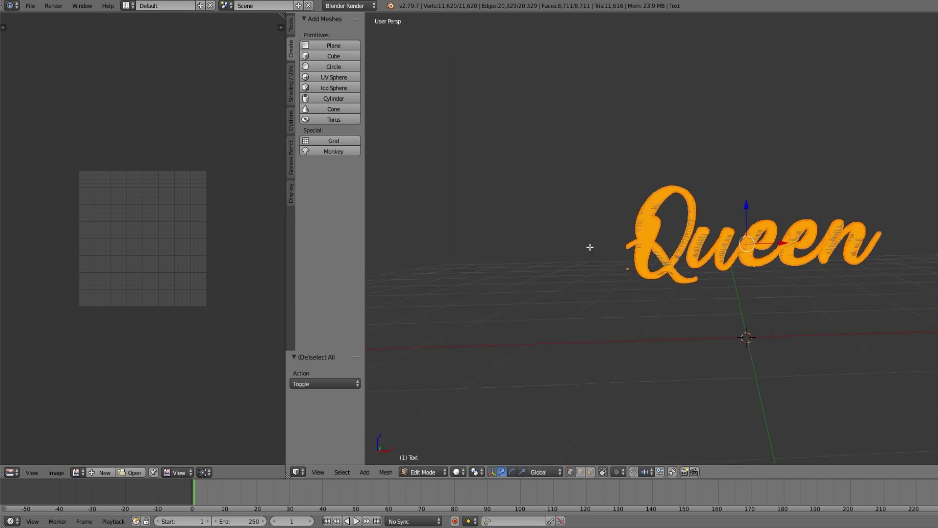
key(KP_1)
key(KP_5)
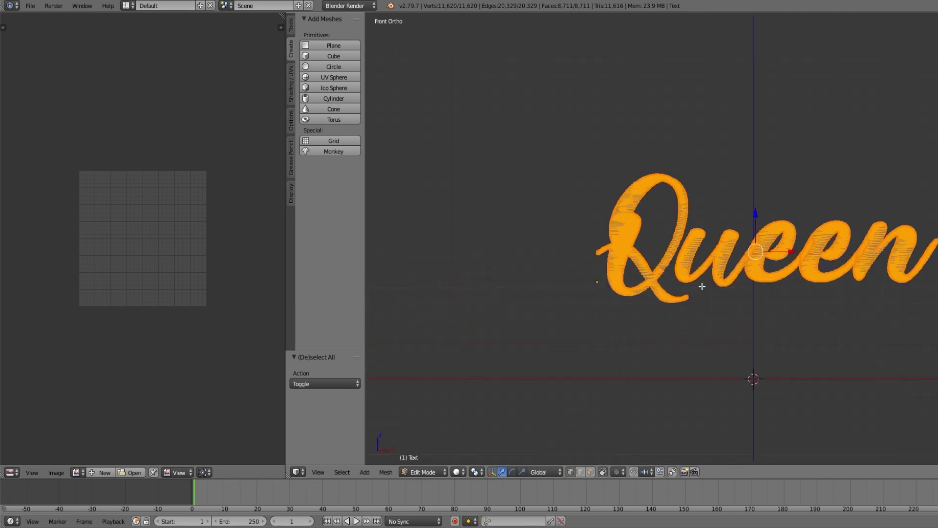
click(290, 80)
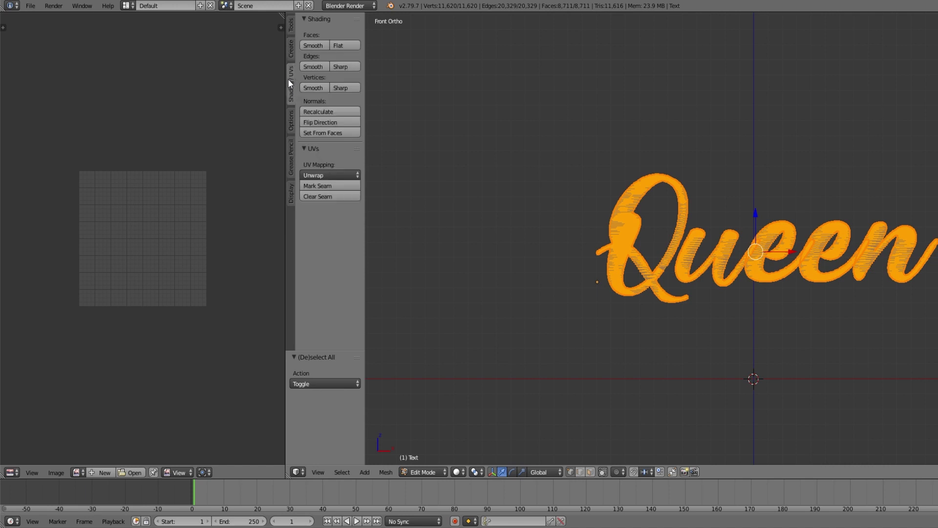
click(326, 175)
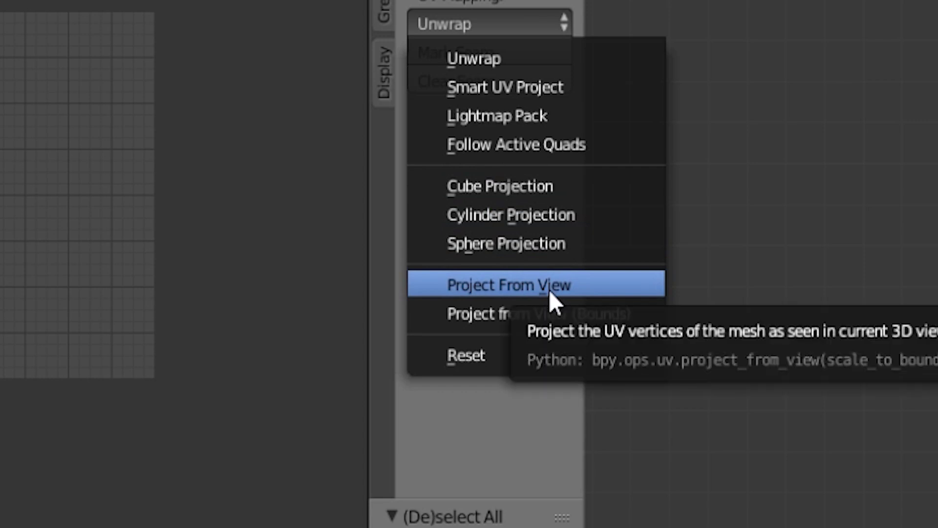
click(549, 289)
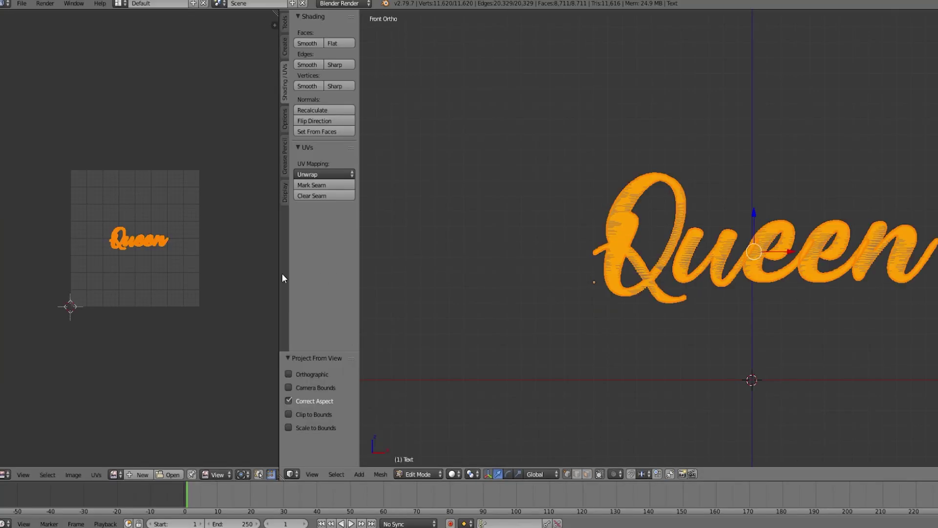
key(s)
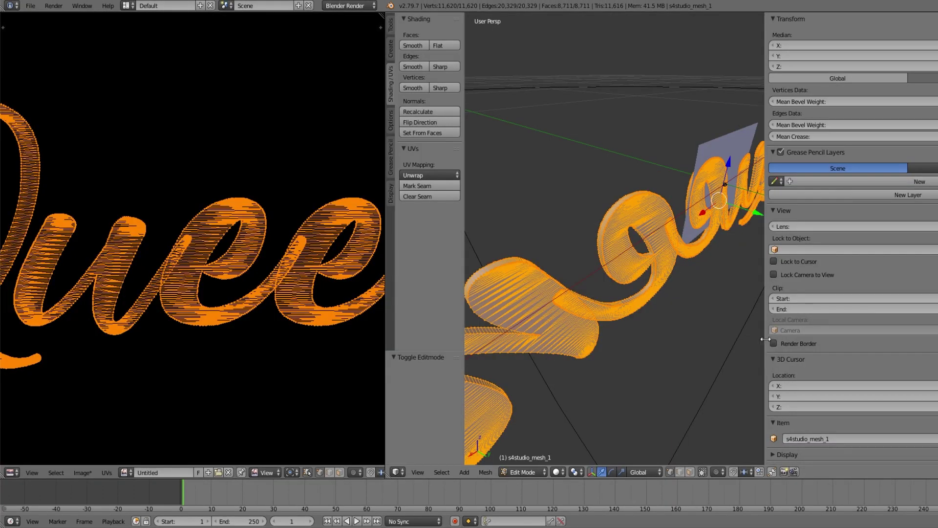
Step: Export the lettering's UV layout as light.png, a 1024 x 1024 PNG with 0.25 fill opacity, to New folder
drag(765, 338, 933, 338)
scroll(519, 311, up, 3)
scroll(307, 335, down, 2)
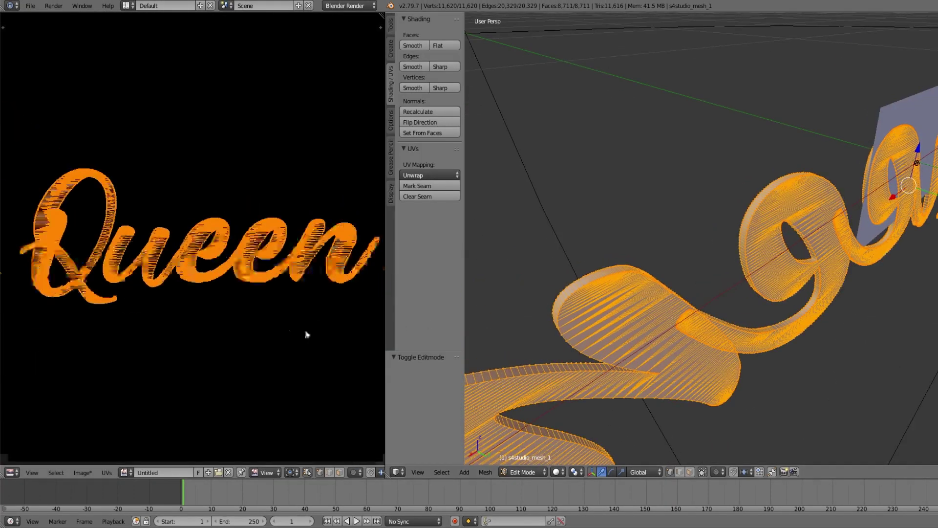
scroll(256, 318, down, 3)
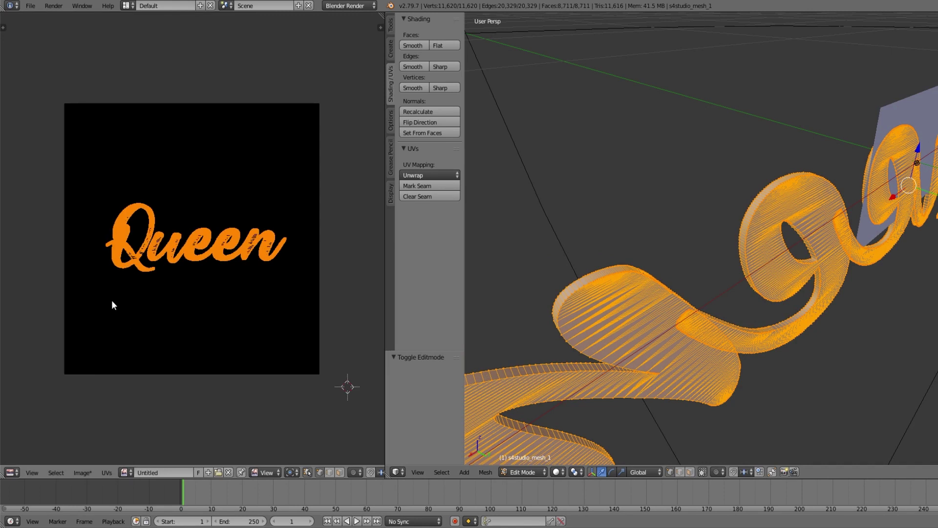
click(106, 472)
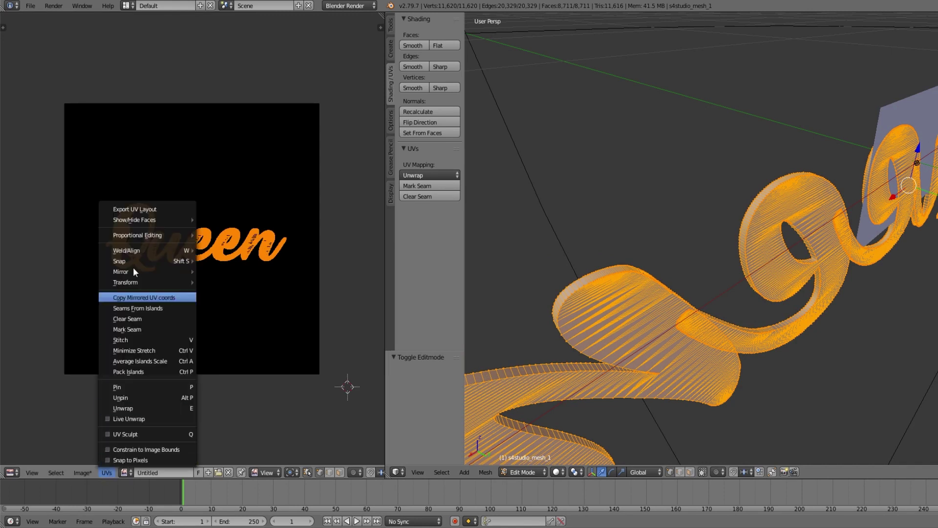
click(147, 211)
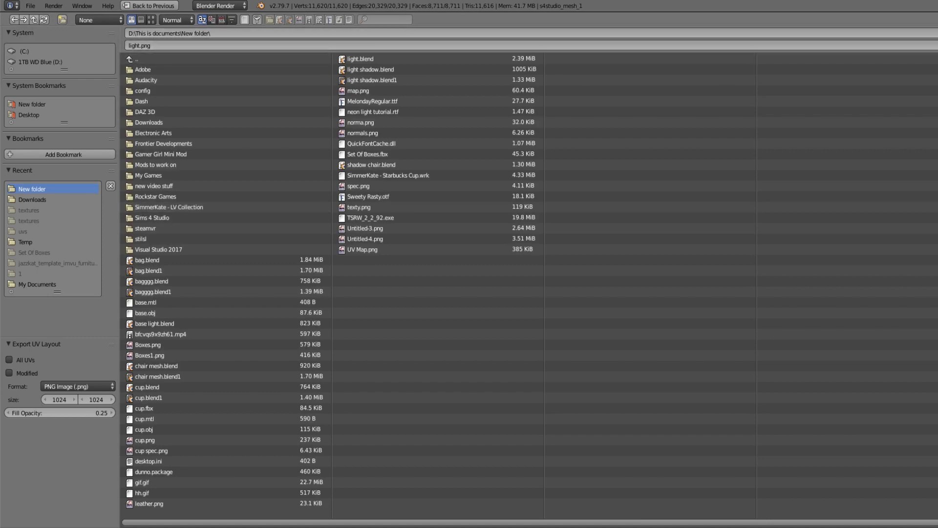
key(Return)
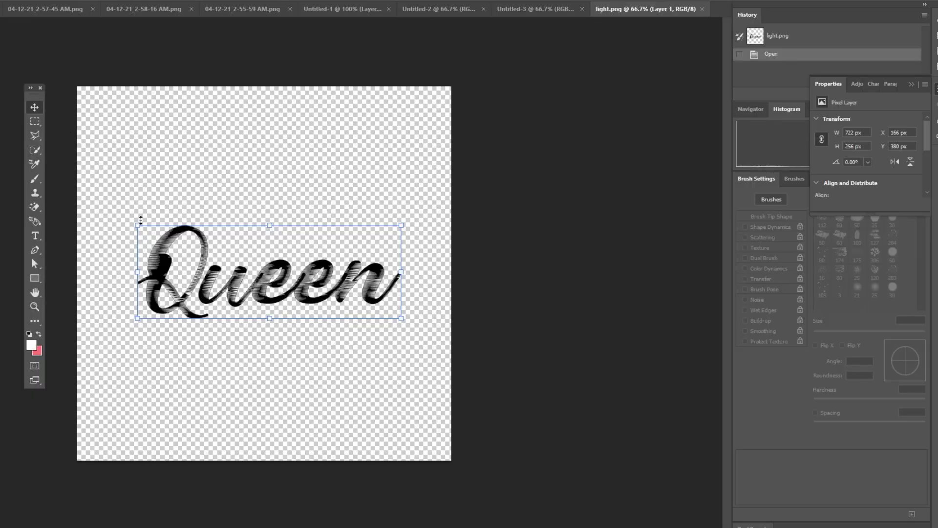
Step: Set the brush's foreground color to #ff2c72 and paint over the Queen lettering on light.png
click(34, 178)
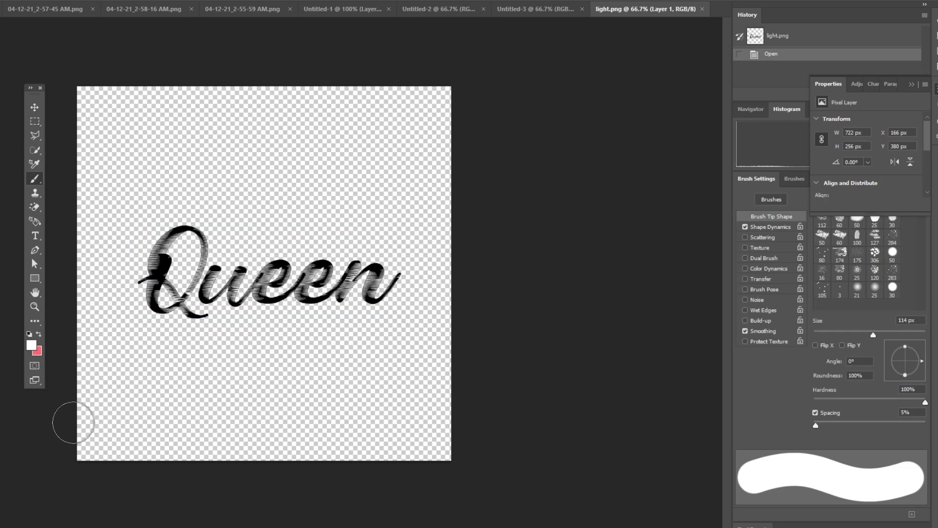
click(30, 344)
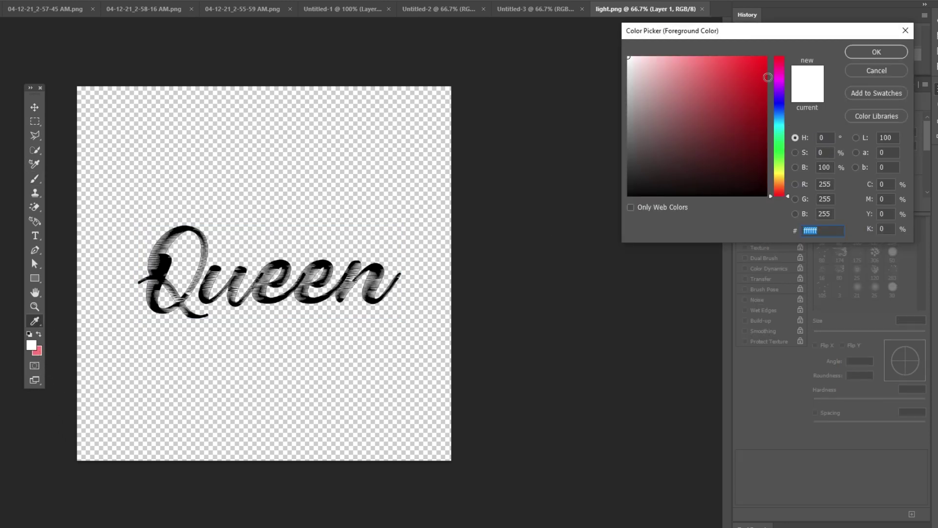
click(781, 64)
drag(737, 91, 722, 27)
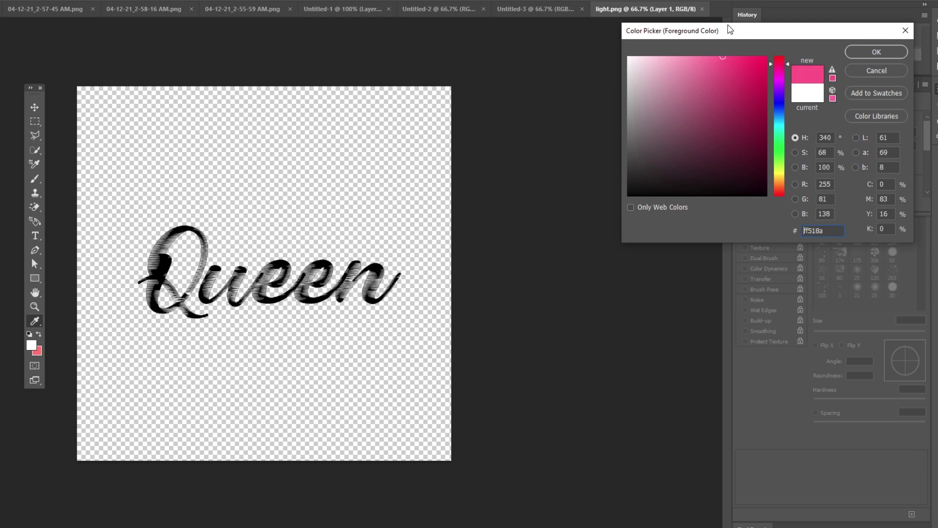
drag(762, 63, 742, 38)
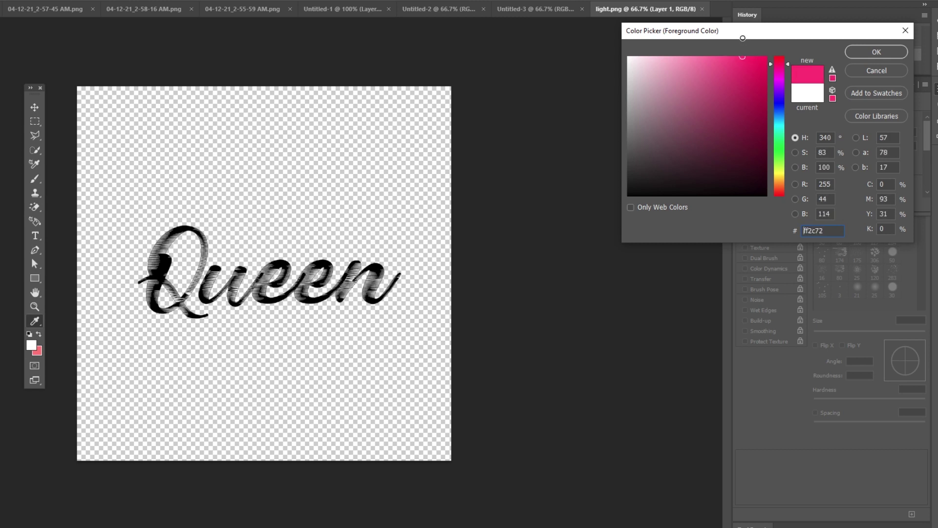
click(877, 52)
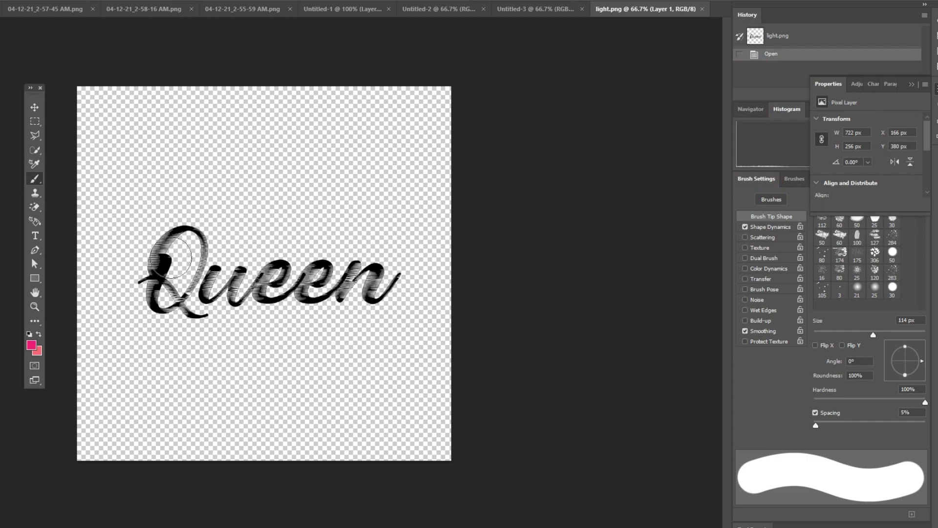
mouse_move(157, 300)
mouse_down()
mouse_move(157, 258)
mouse_move(182, 239)
mouse_move(196, 250)
mouse_move(191, 313)
mouse_move(202, 312)
mouse_move(223, 278)
mouse_move(231, 280)
mouse_move(230, 298)
mouse_move(254, 273)
mouse_move(266, 298)
mouse_move(282, 276)
mouse_move(293, 296)
mouse_move(329, 273)
mouse_move(334, 299)
mouse_move(349, 286)
mouse_up()
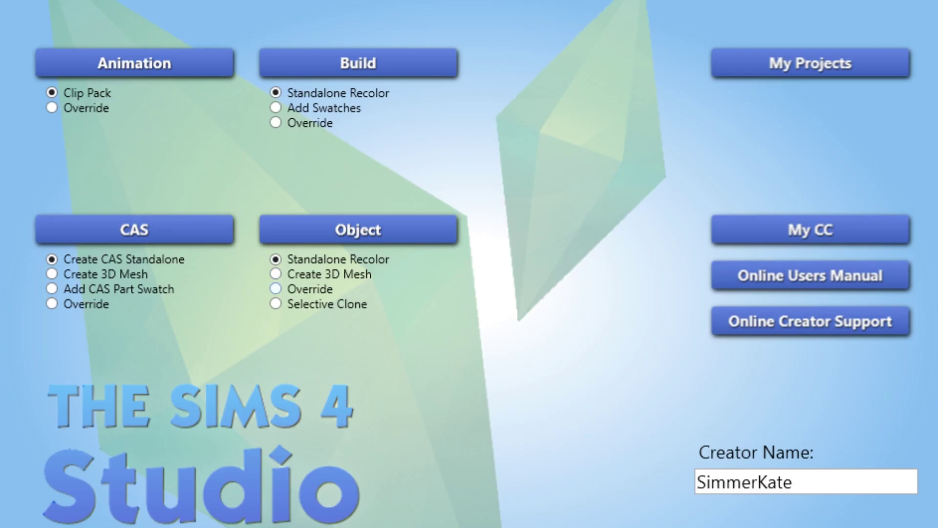
Step: In Sims 4 Studio, start a Create 3D Mesh object project, search for "wall light", and choose the cream rectangular base-game light
click(276, 273)
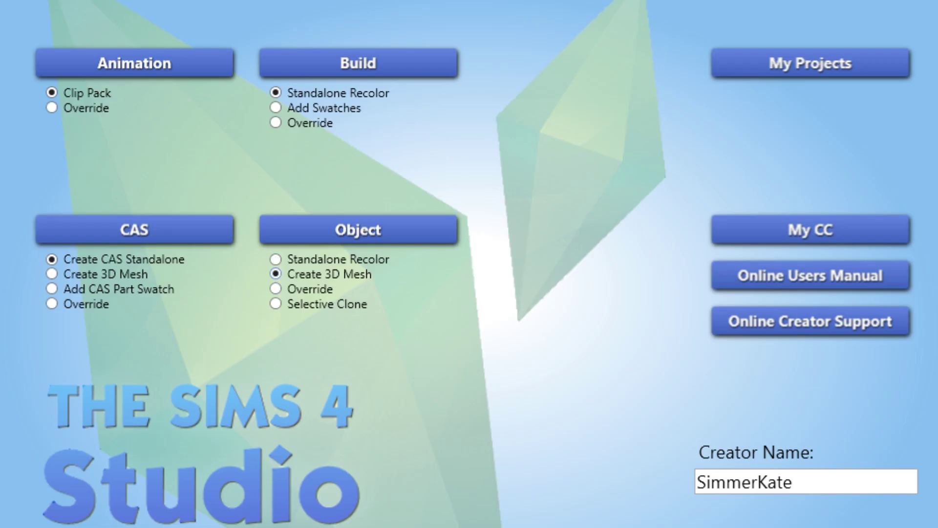
click(389, 234)
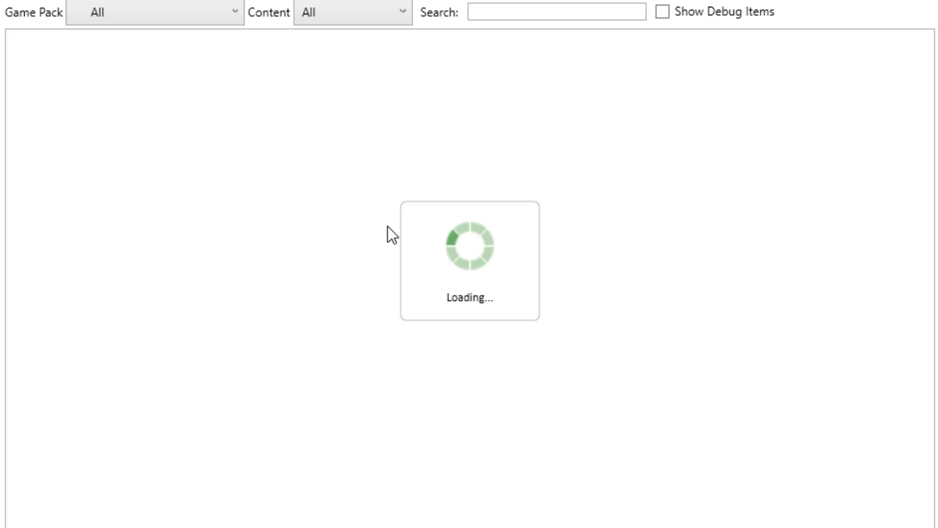
click(571, 12)
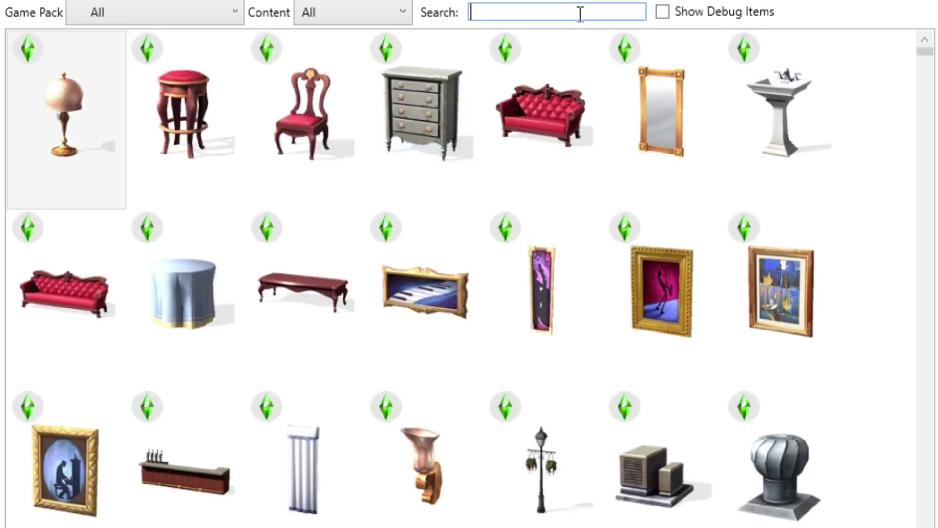
text(wall)
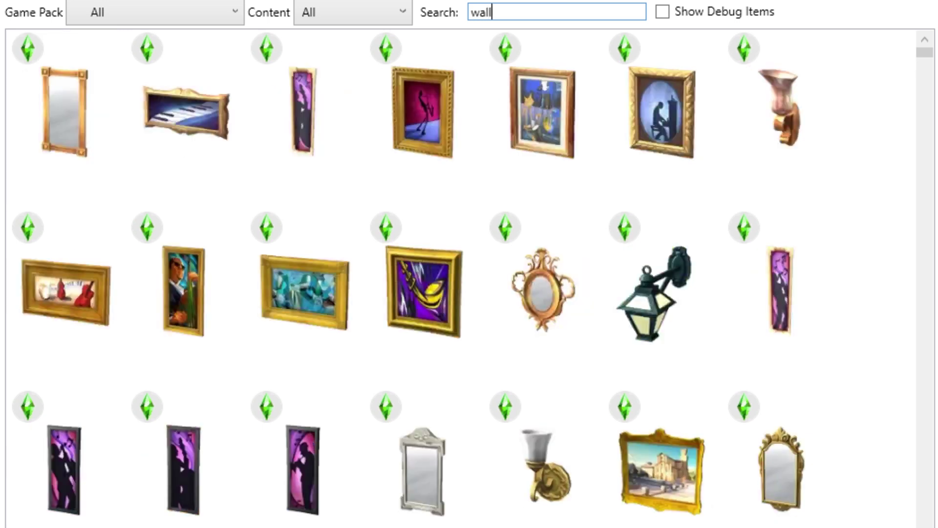
text( l)
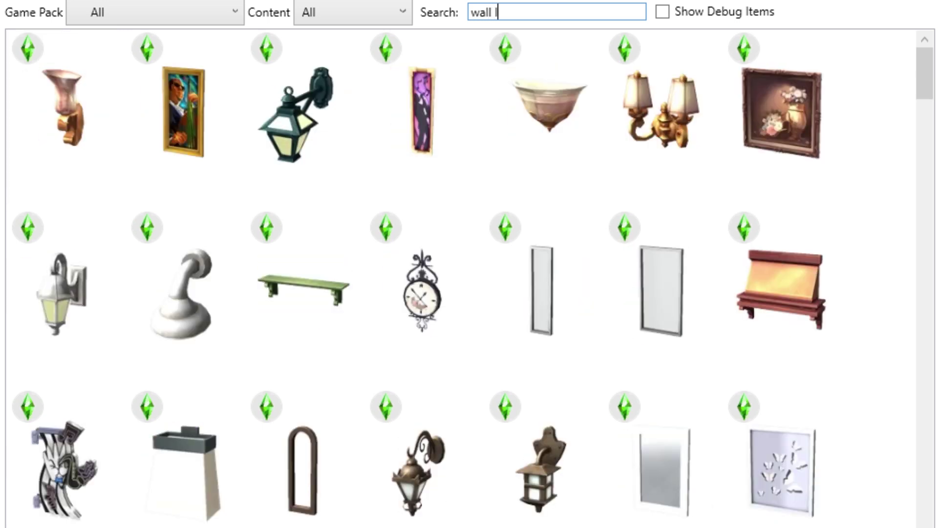
text(ight)
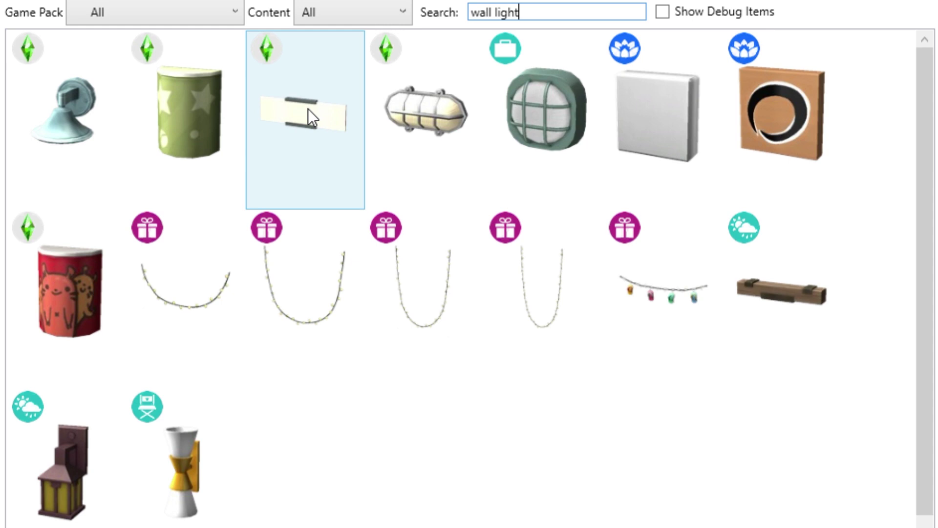
click(308, 109)
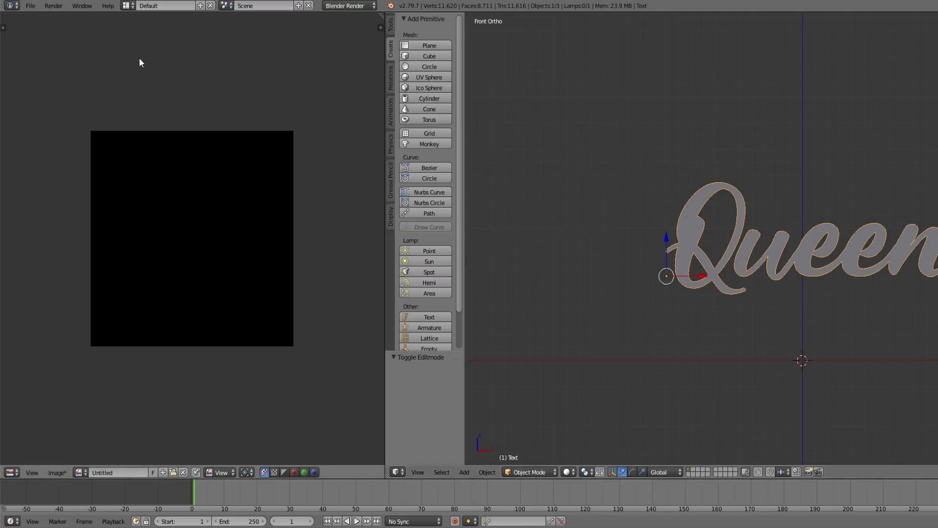
Step: In Blender, append the objects s4studio_mesh_0 and s4studio_mesh_1 from base light.blend in New folder
click(32, 6)
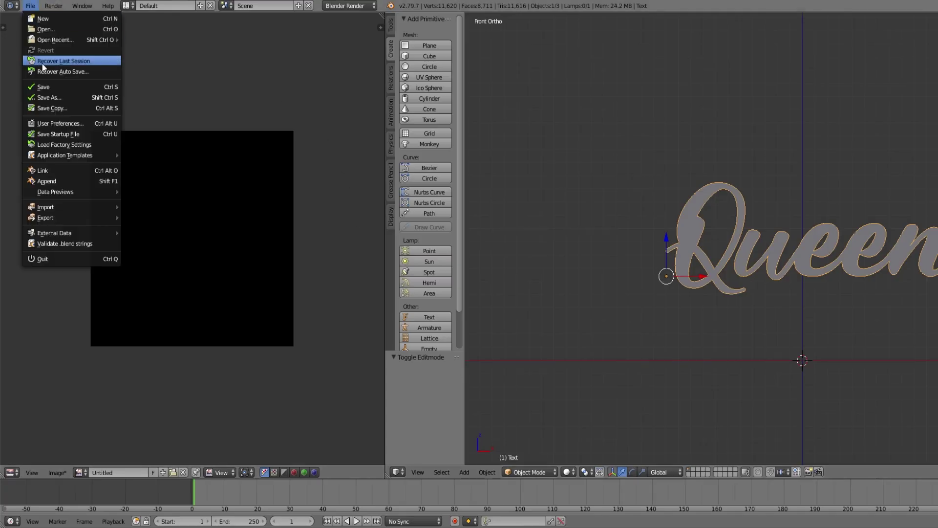
click(55, 182)
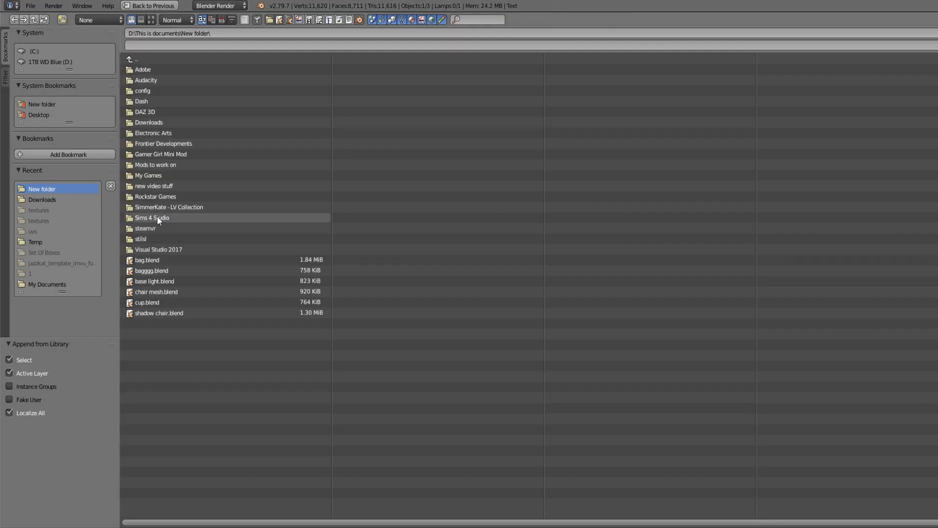
double_click(171, 282)
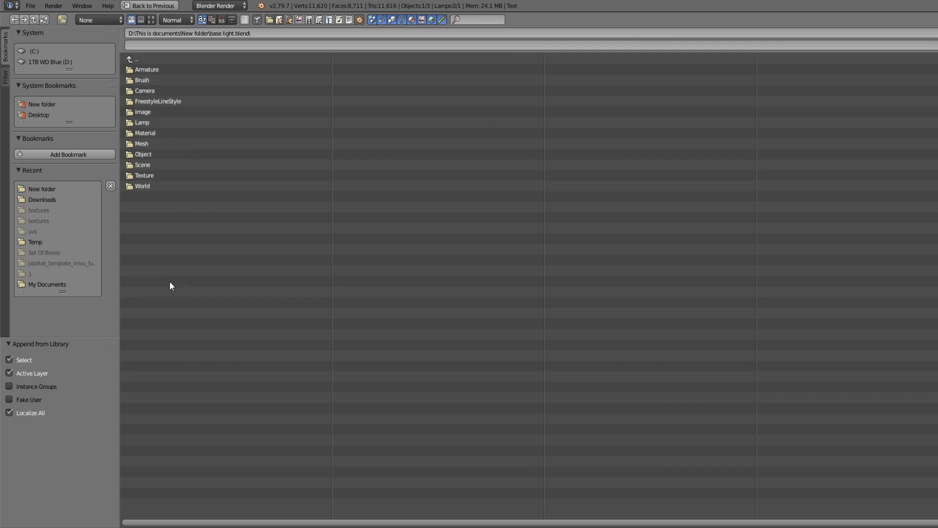
double_click(149, 157)
drag(157, 166, 174, 142)
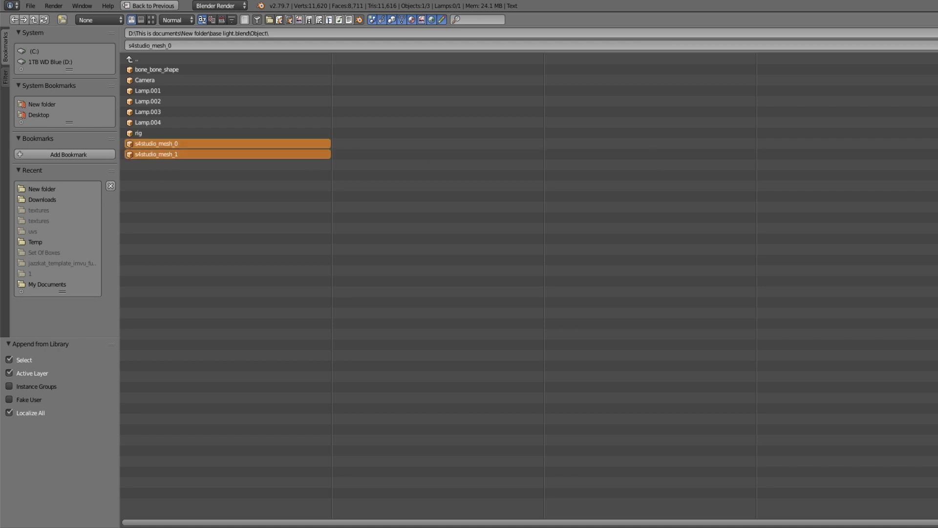
key(Return)
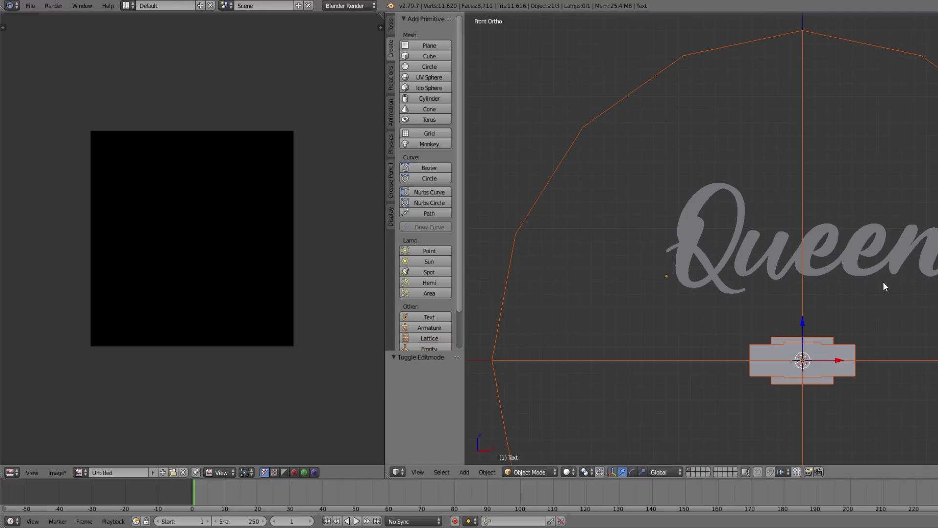
Step: Select the Queen lettering and scale it down uniformly to 0.375
middle_drag(857, 263, 857, 286)
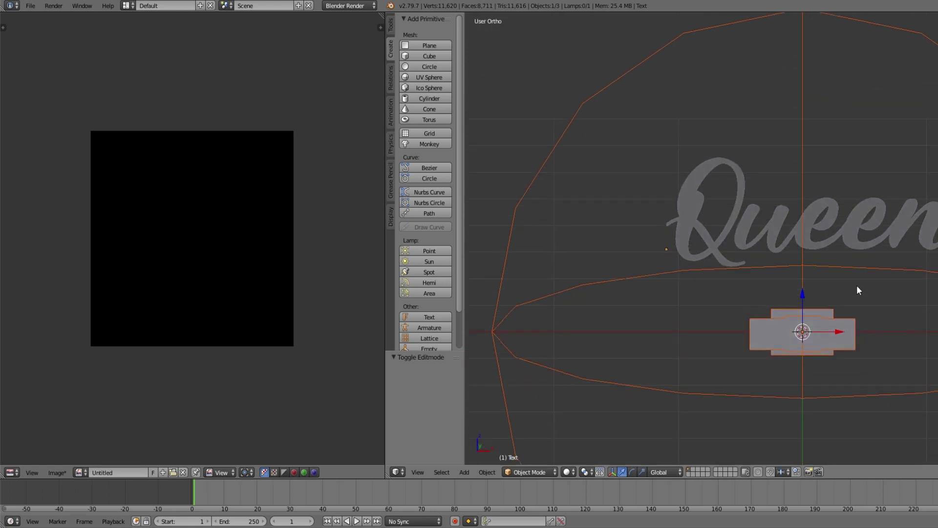
right_click(857, 226)
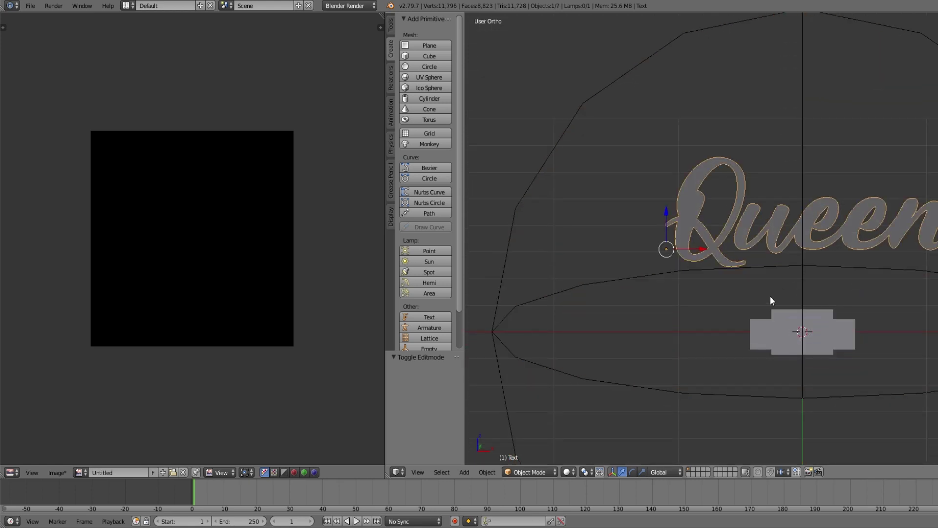
key(KP_1)
key(KP_5)
scroll(795, 293, down, 2)
middle_drag(796, 294, 793, 300)
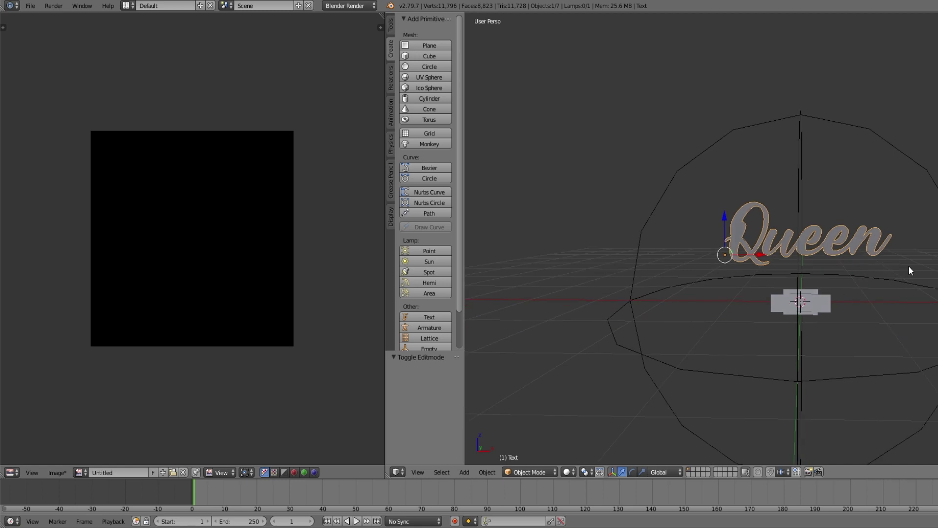
key(s)
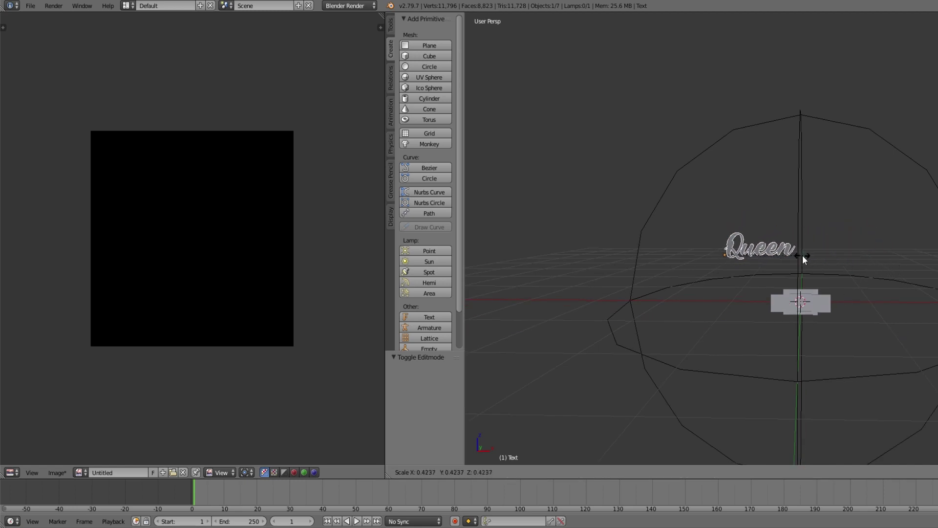
click(795, 259)
Step: Move the lettering about 0.649 along X and lower it along Z to line up with the light mesh
key(g)
key(x)
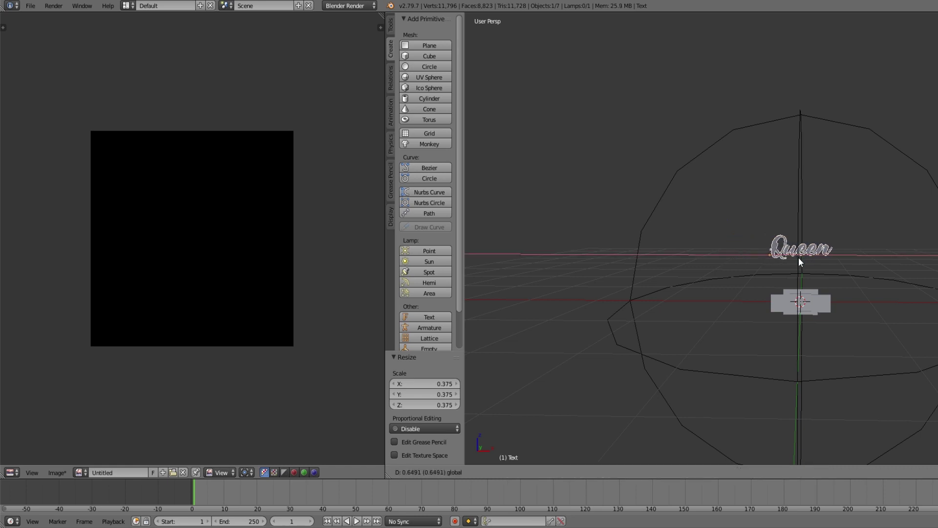
click(798, 257)
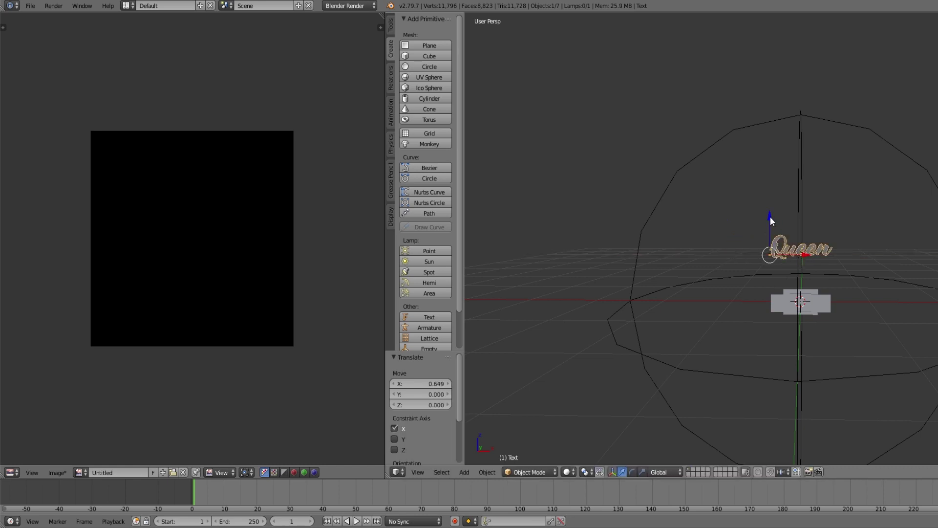
key(g)
key(z)
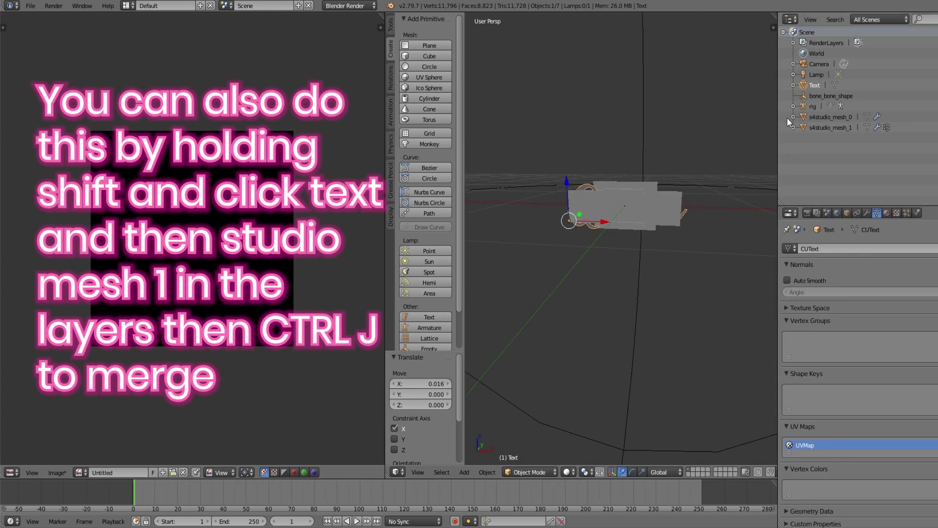
Step: Join the lettering into s4studio_mesh_1, enter Edit Mode, and select all of the combined geometry
shift+click(835, 126)
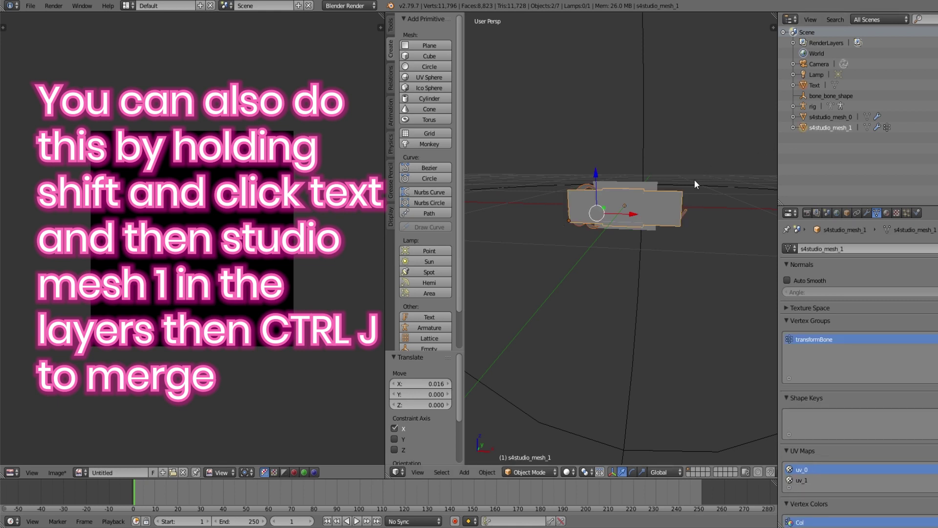
key(ctrl+j)
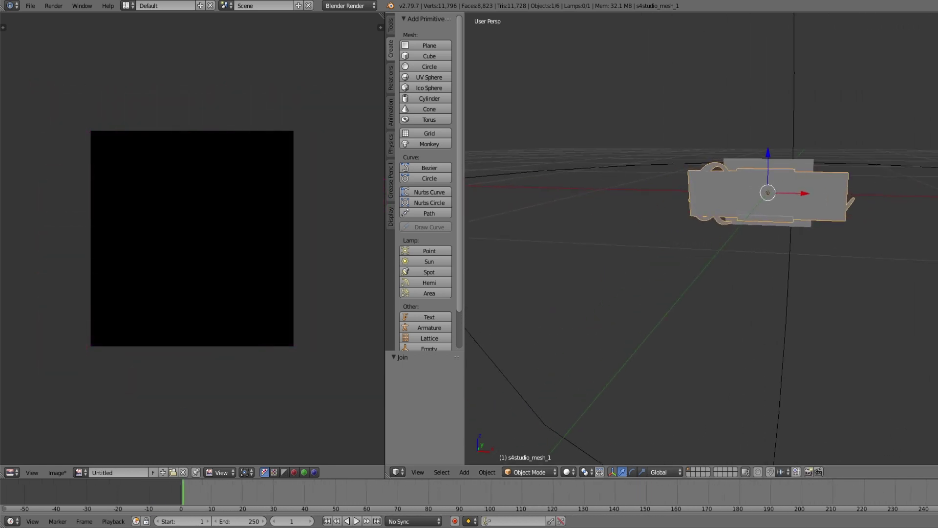
click(538, 471)
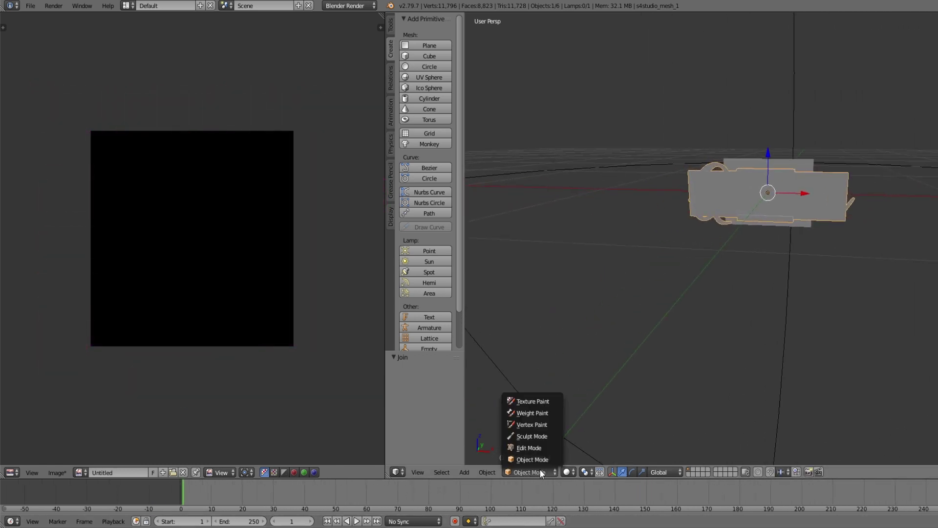
click(546, 446)
middle_drag(668, 361, 694, 357)
key(a)
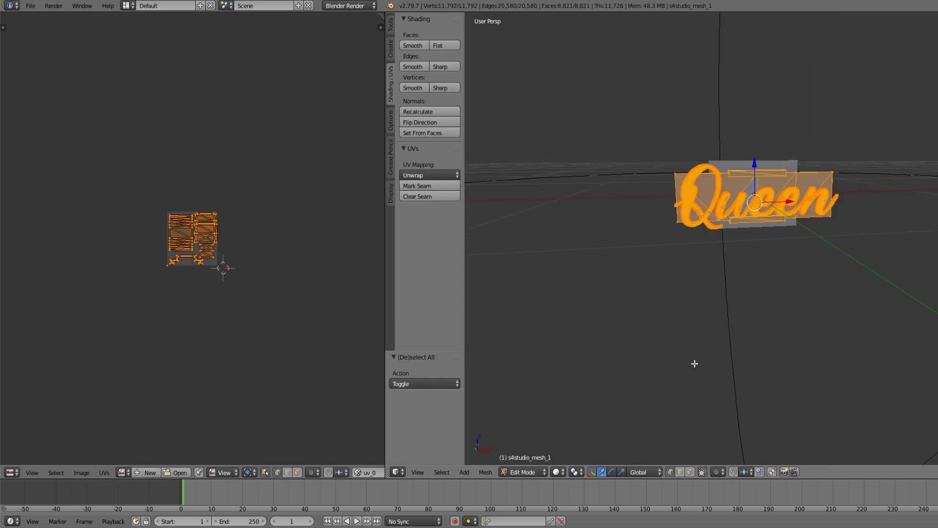
Step: Deselect the lettering with a border selection around its collapsed UVs, and delete the original light's still-selected vertices
key(b)
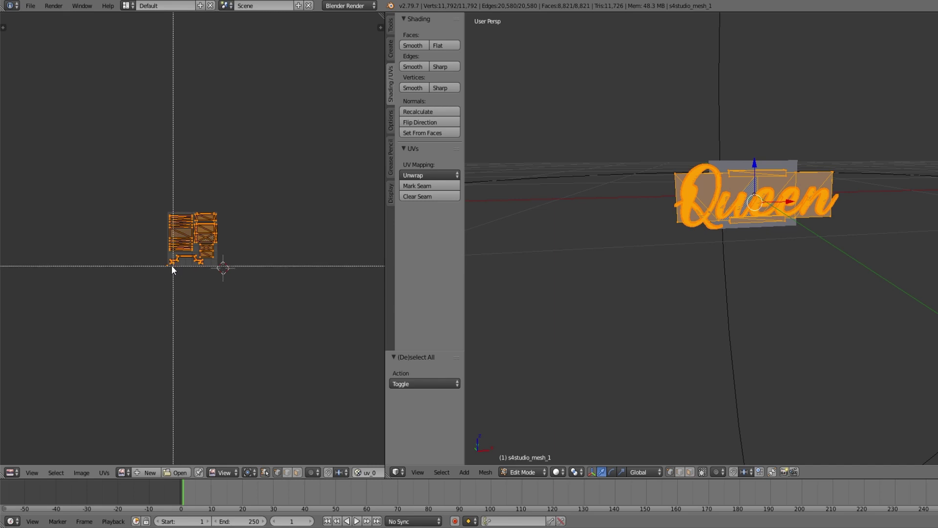
drag(155, 272, 157, 273)
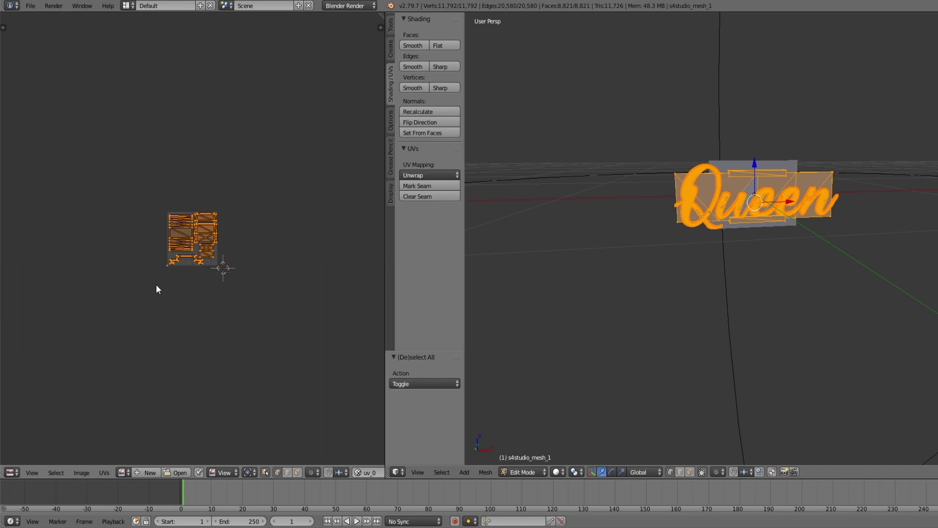
scroll(156, 271, up, 7)
key(b)
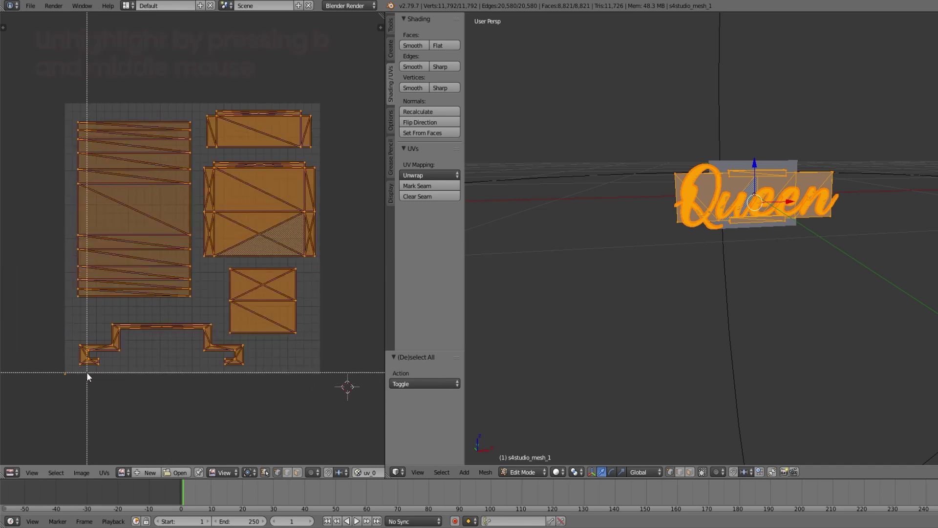
middle_drag(52, 370, 74, 384)
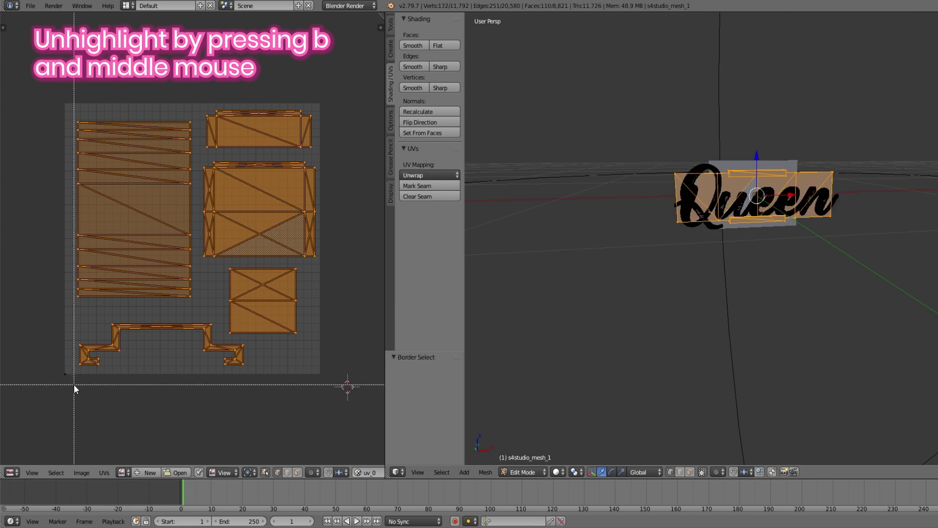
key(x)
click(701, 364)
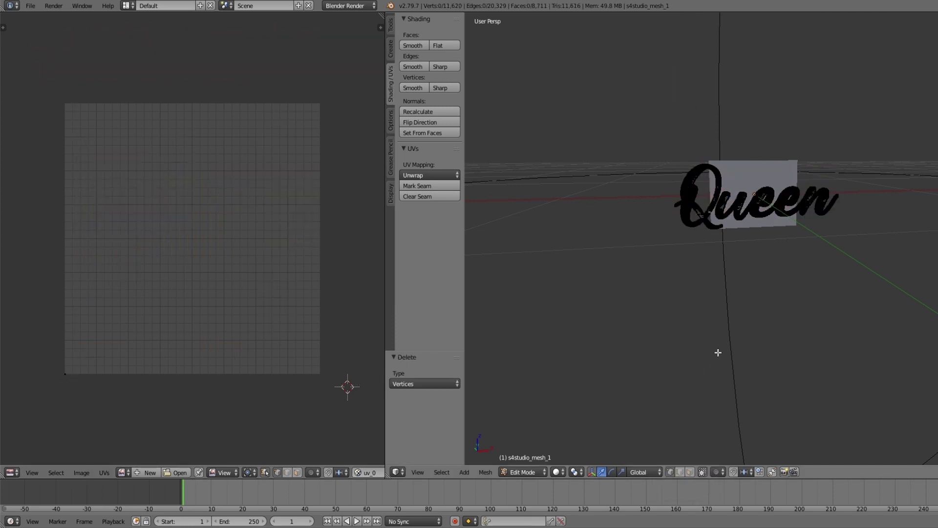
middle_drag(743, 316, 731, 318)
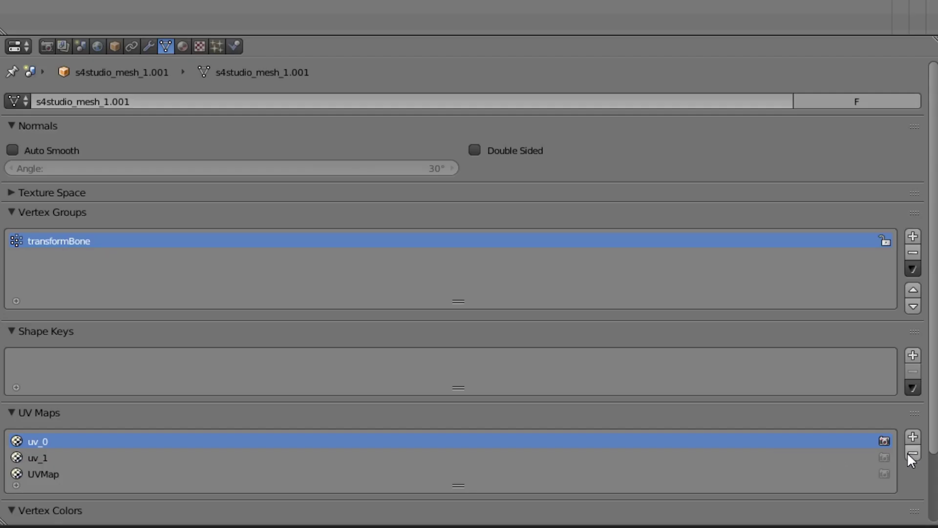
Step: Remove the uv_0 and uv_1 maps from the lettering mesh
click(909, 453)
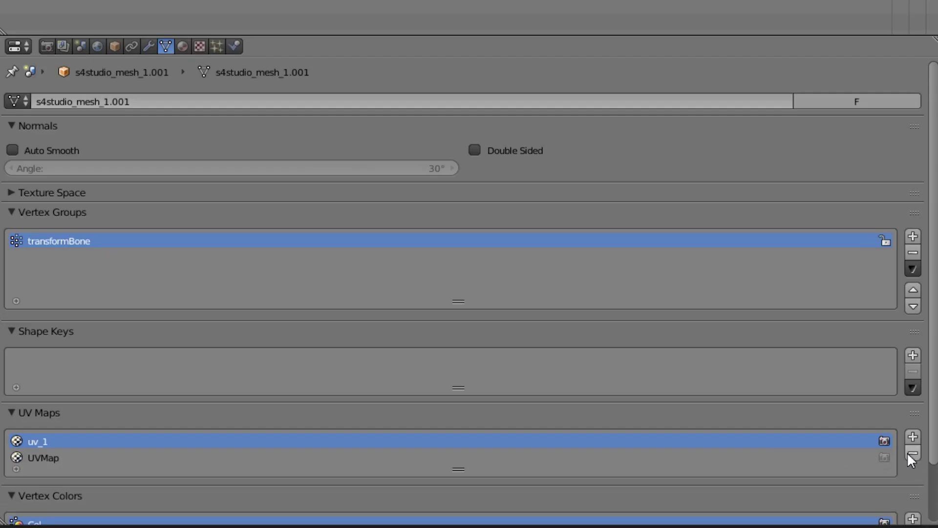
click(908, 453)
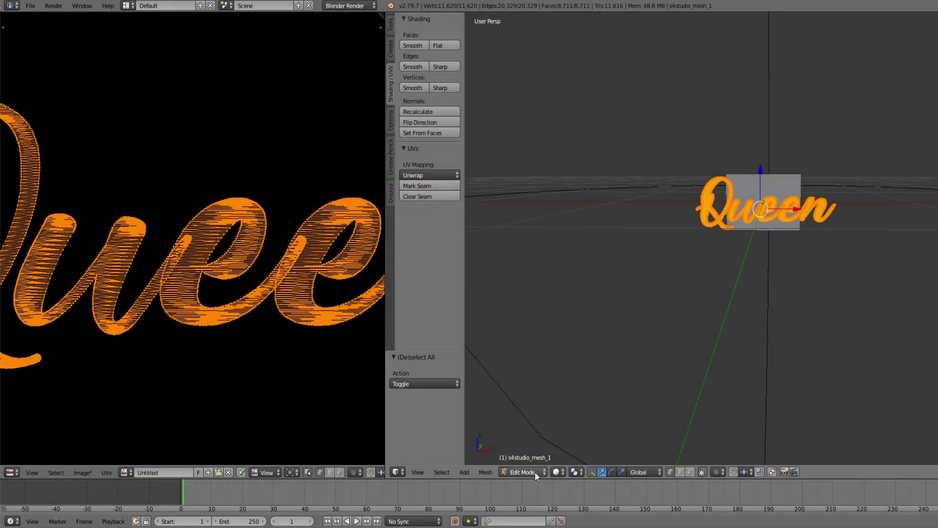
Step: Switch s4studio_mesh_1 to Vertex Paint mode and enable face selection masking for the lettering
click(535, 472)
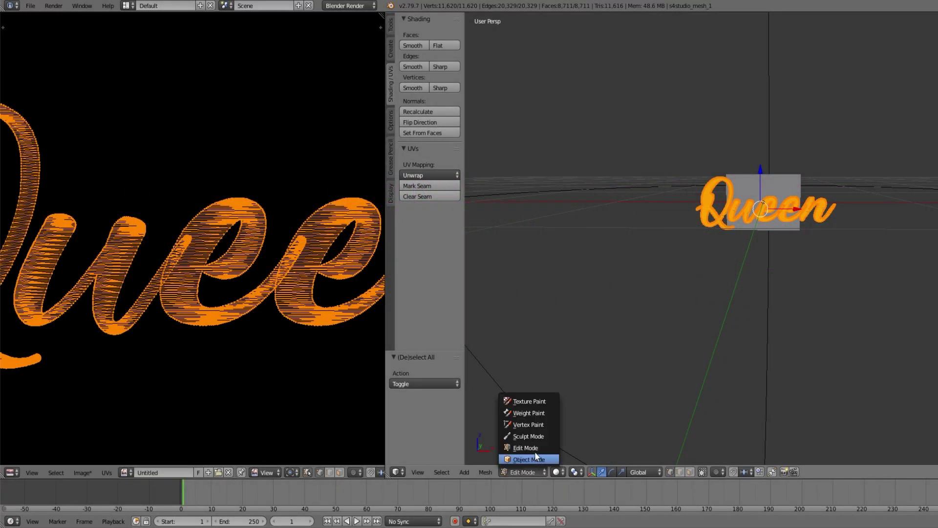
click(529, 424)
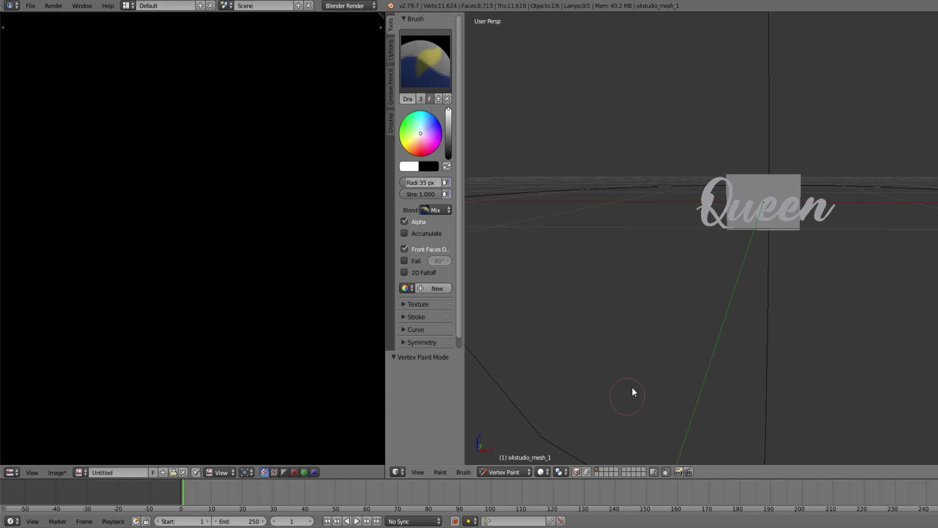
scroll(657, 304, up, 2)
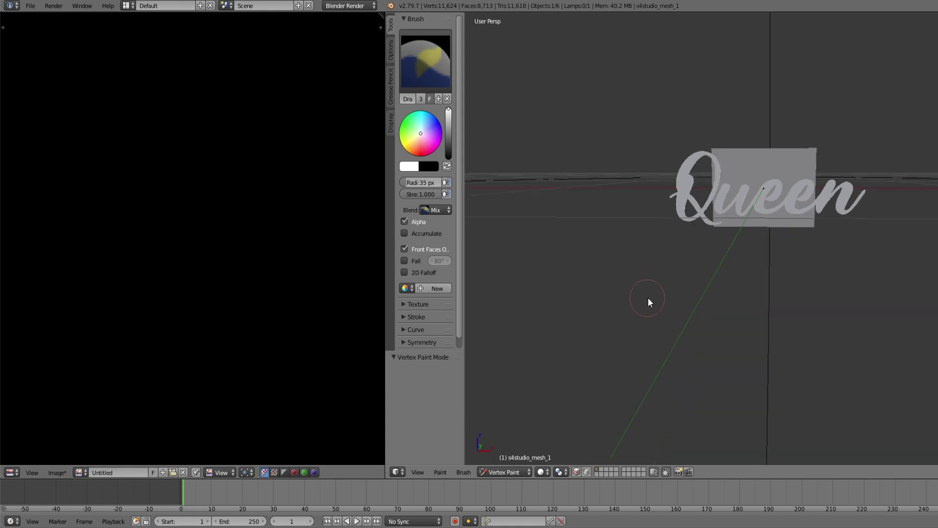
scroll(672, 282, up, 1)
middle_drag(672, 282, 673, 291)
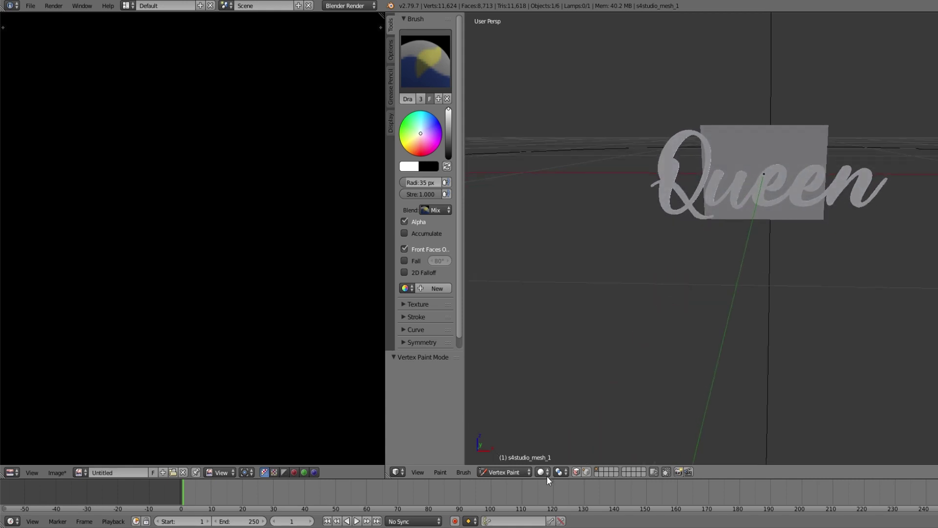
click(576, 472)
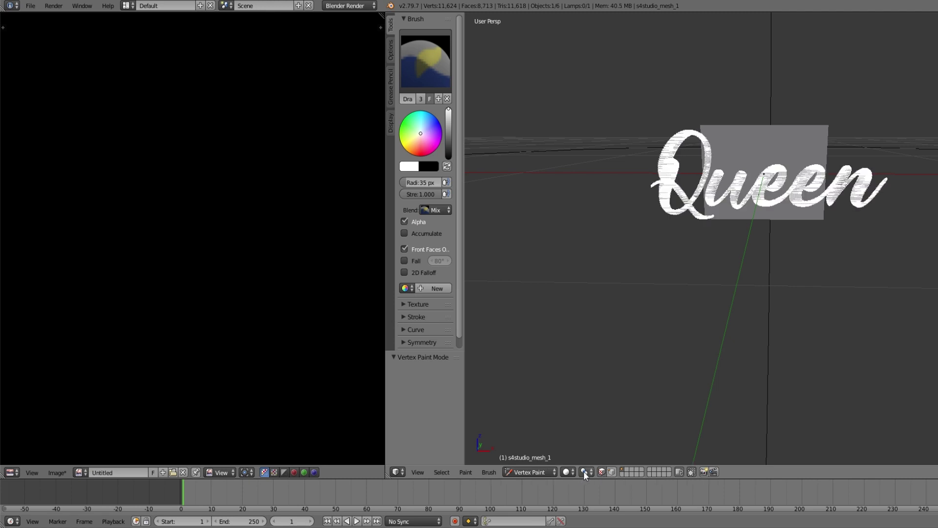
mouse_move(744, 188)
middle_down()
mouse_move(890, 186)
mouse_move(774, 203)
mouse_move(675, 165)
middle_up()
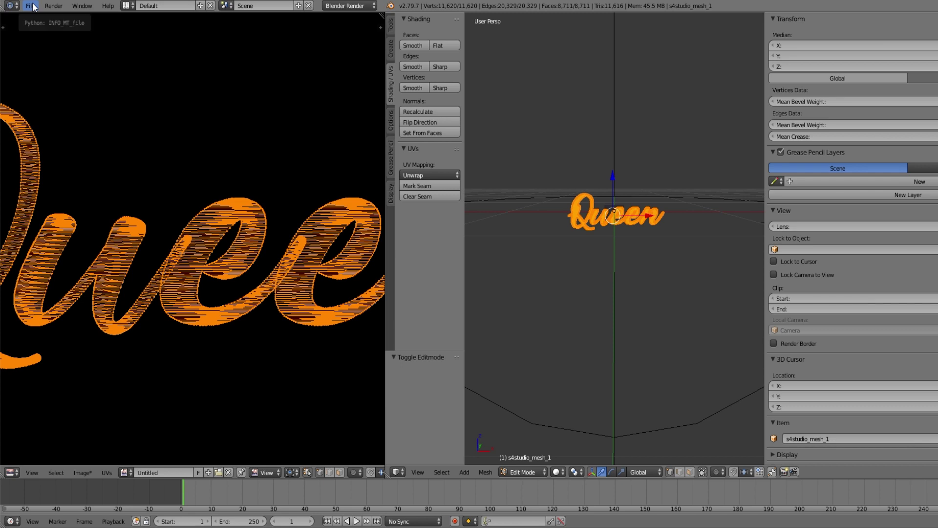
Step: Save the Blender file as light.blend in the documents folder
click(30, 6)
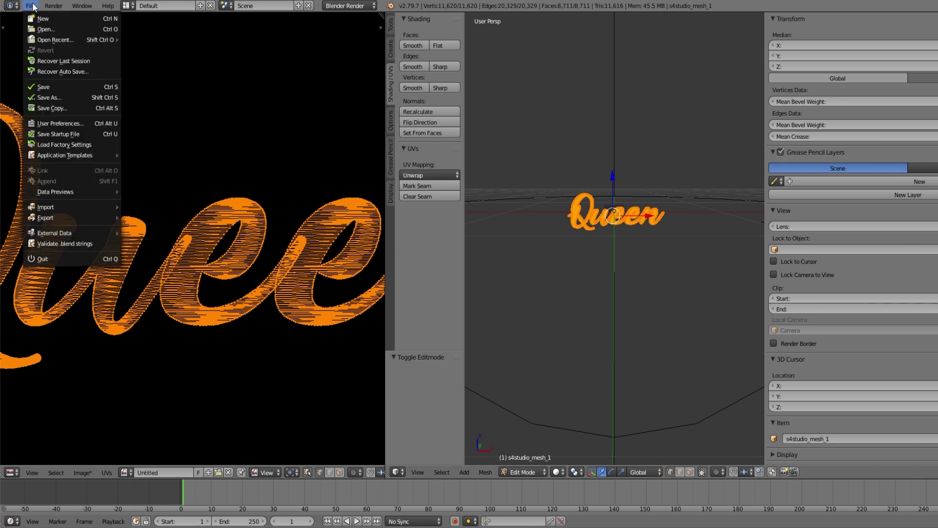
click(56, 86)
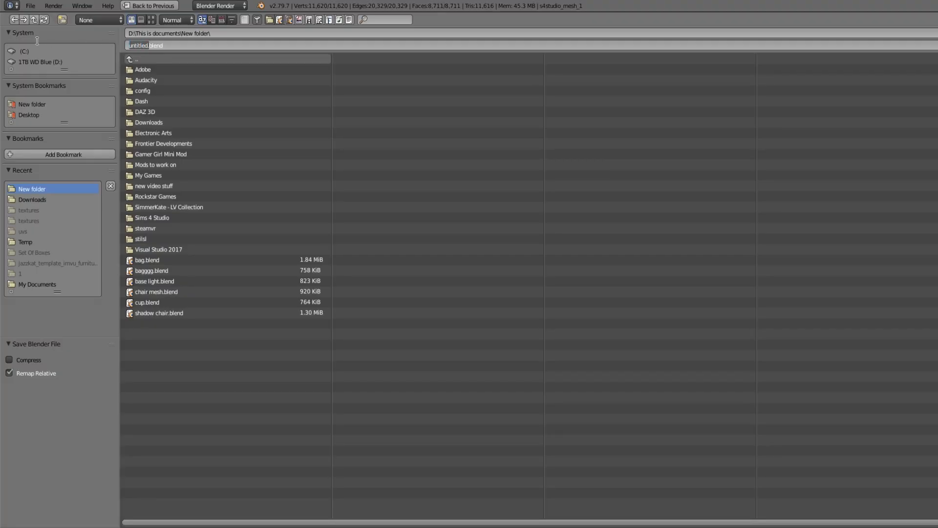
key(BackSpace)
text(light.)
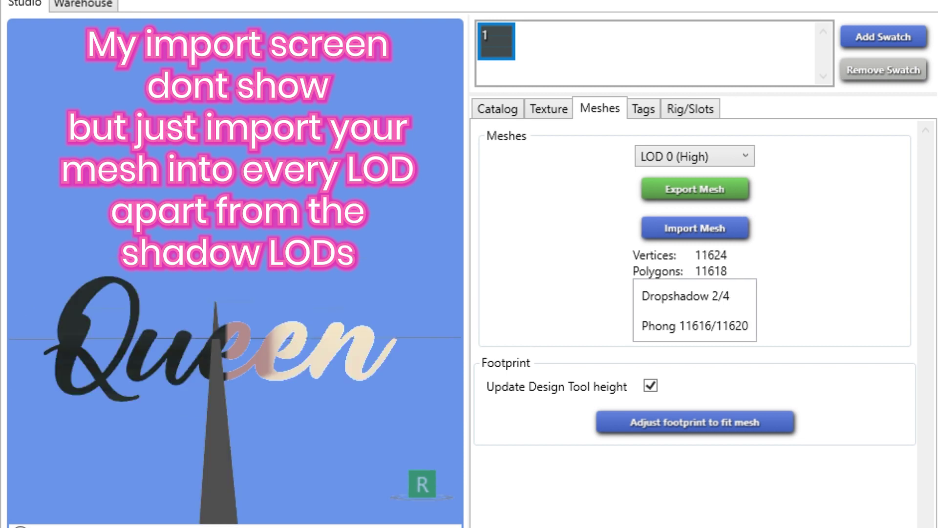
Step: In Sims 4 Studio, import the light mesh into LOD 1 (Medium)
key(Down)
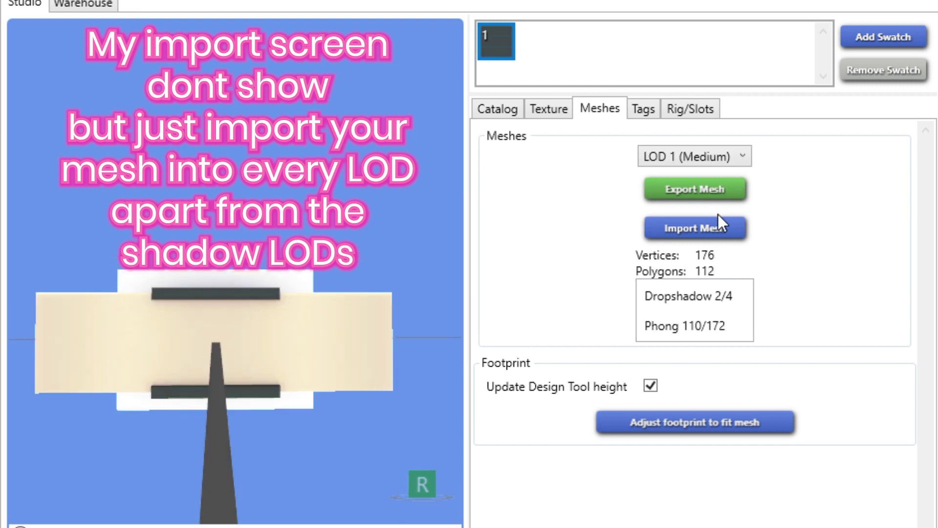
click(715, 227)
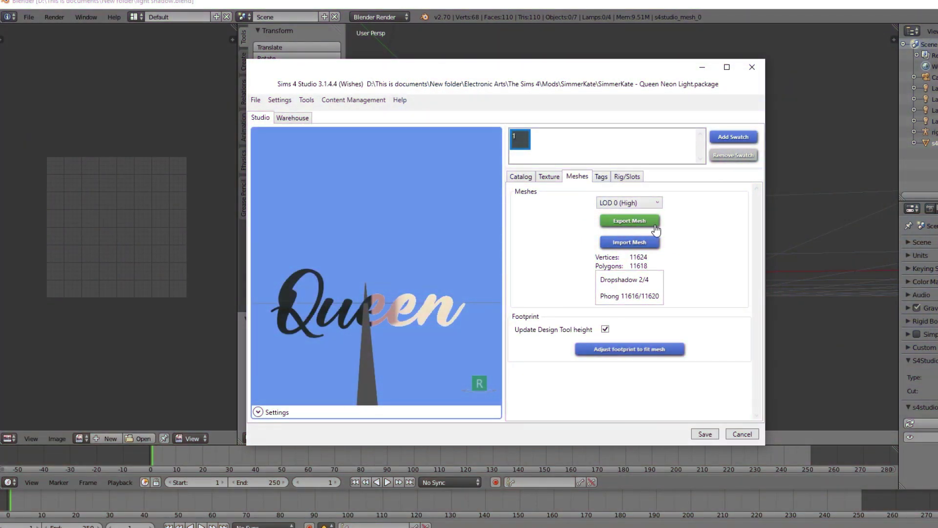
Step: Export the LOD 0 (High) mesh as light shadow, replacing the existing file
click(649, 221)
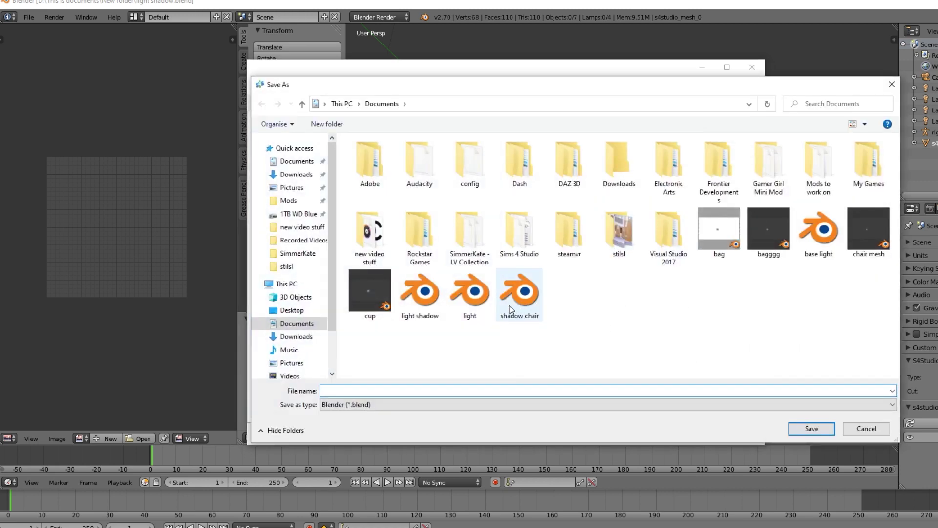
double_click(439, 308)
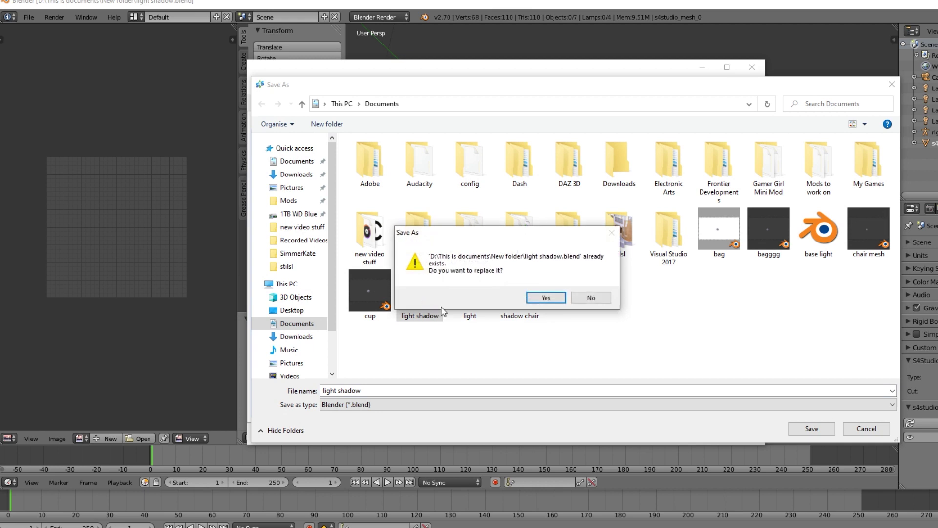
click(552, 297)
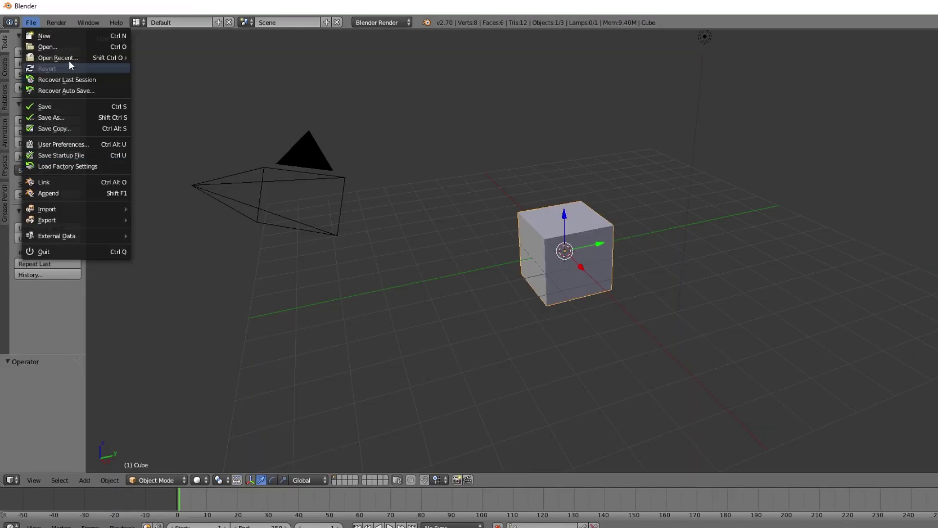
Step: Open light shadow.blend in Blender and set the S4Studio CAS Tools cut value to 0 for s4studio_mesh_1
click(71, 48)
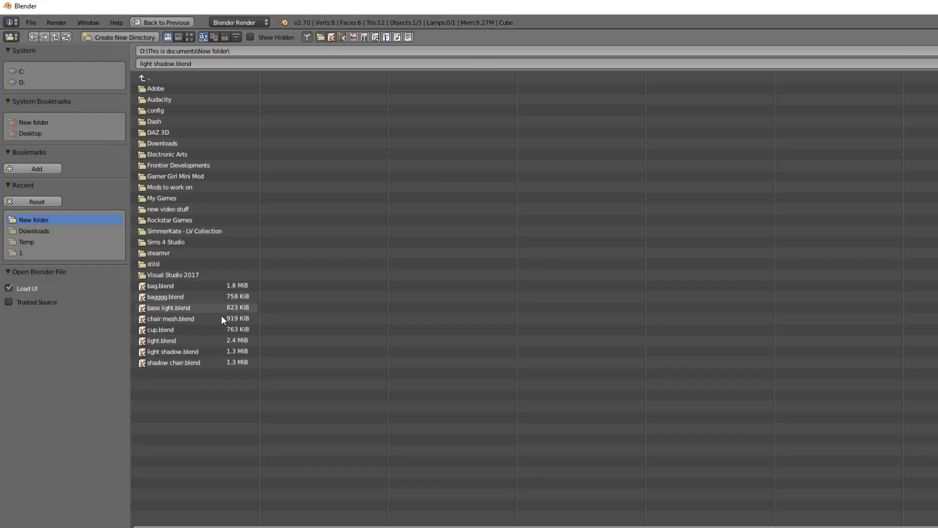
double_click(189, 350)
drag(667, 368, 665, 369)
click(860, 413)
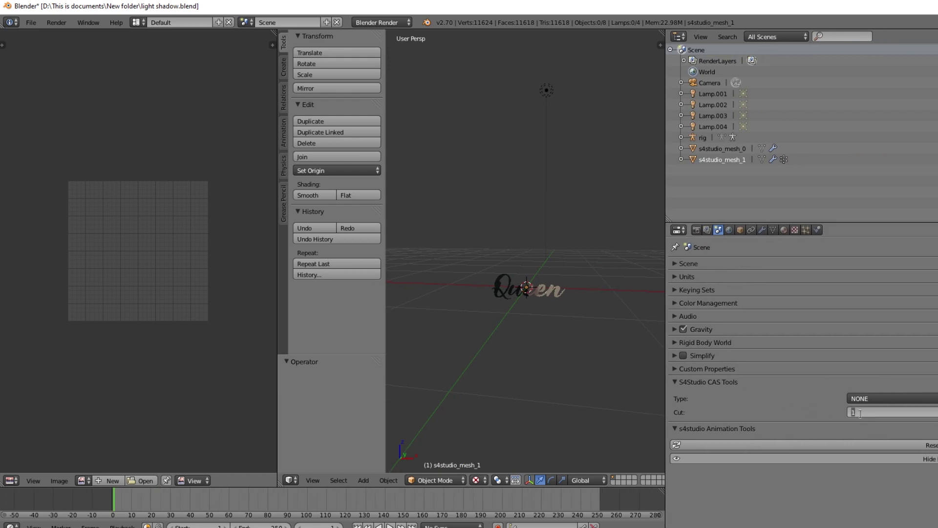
text(0)
key(Return)
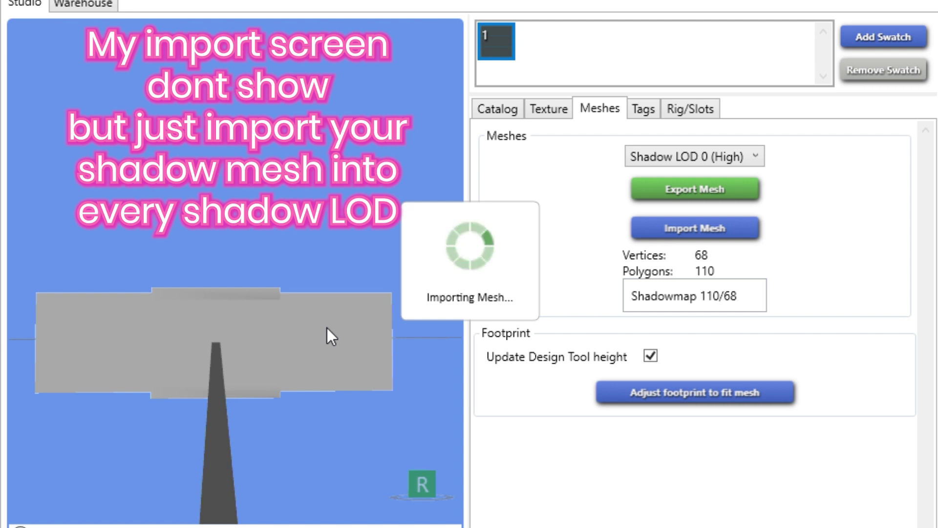
Step: In Sims 4 Studio, import the shadow mesh into Shadow LOD 1 (Medium) and the shadow LOD after it
key(Down)
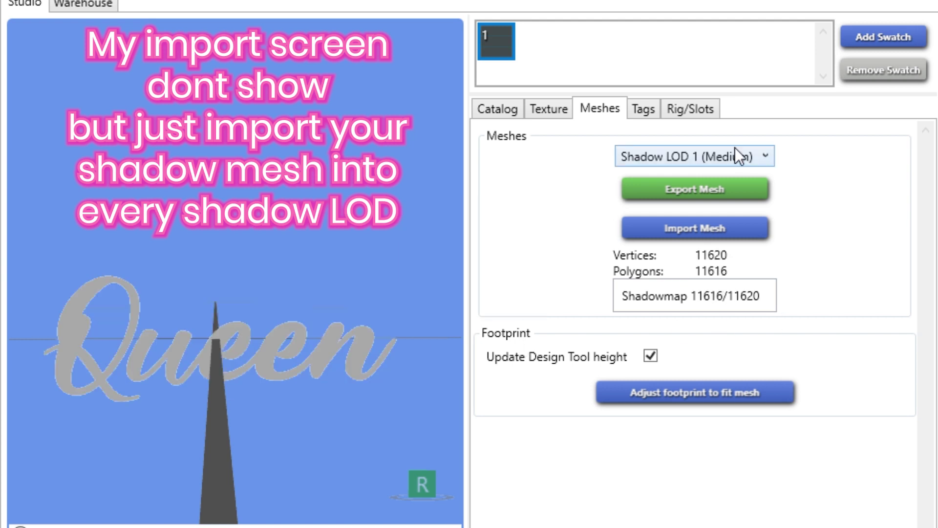
key(Down)
click(732, 229)
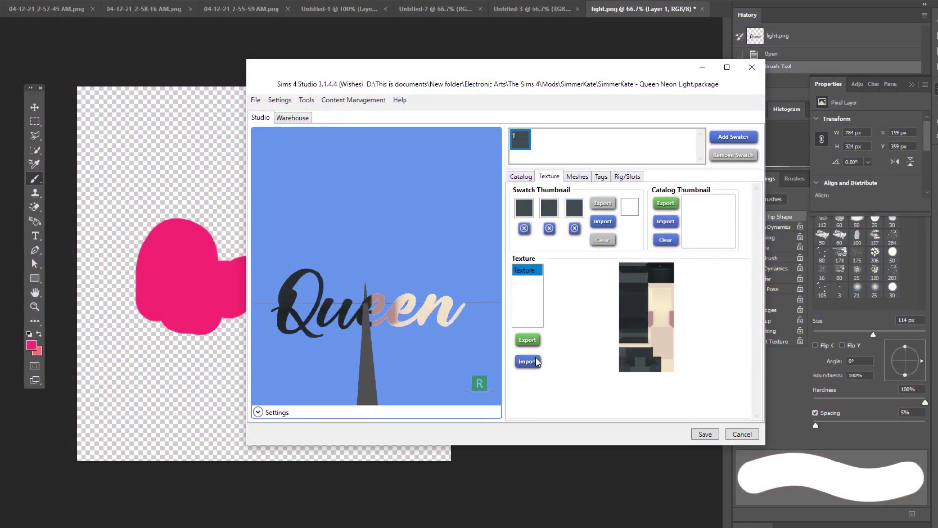
Step: Import the pink painted image as the light's texture
click(527, 361)
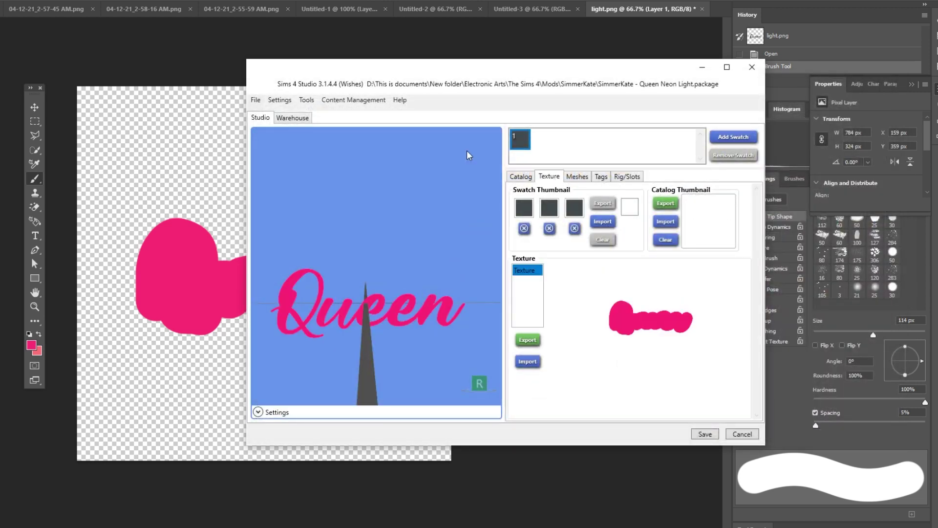
Step: In the Warehouse, replace the 128 × 256 and 64 × 128 DST images with plain 1024 × 1024 images
click(292, 118)
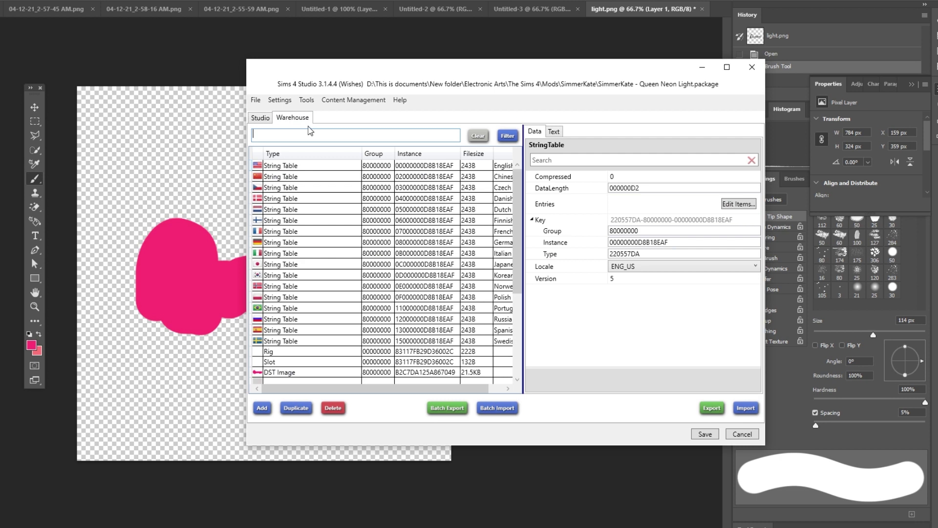
click(296, 293)
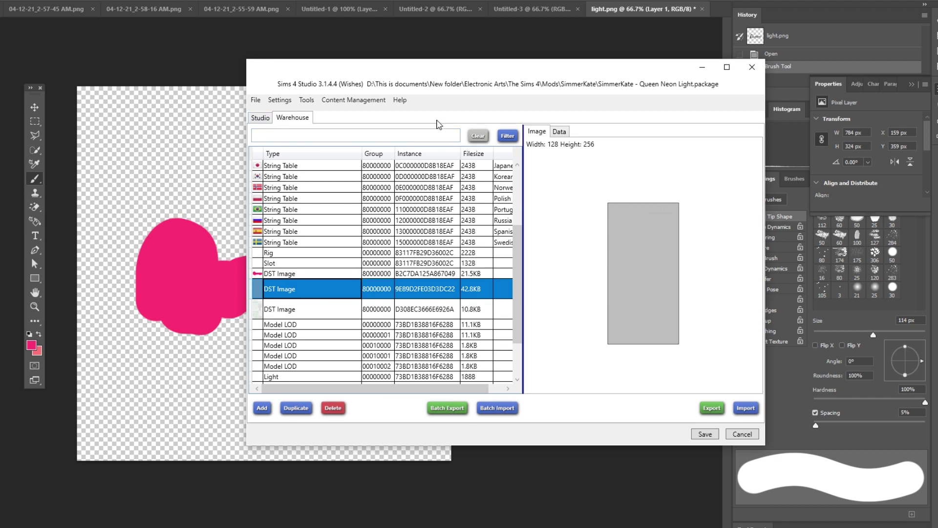
right_click(323, 289)
click(311, 365)
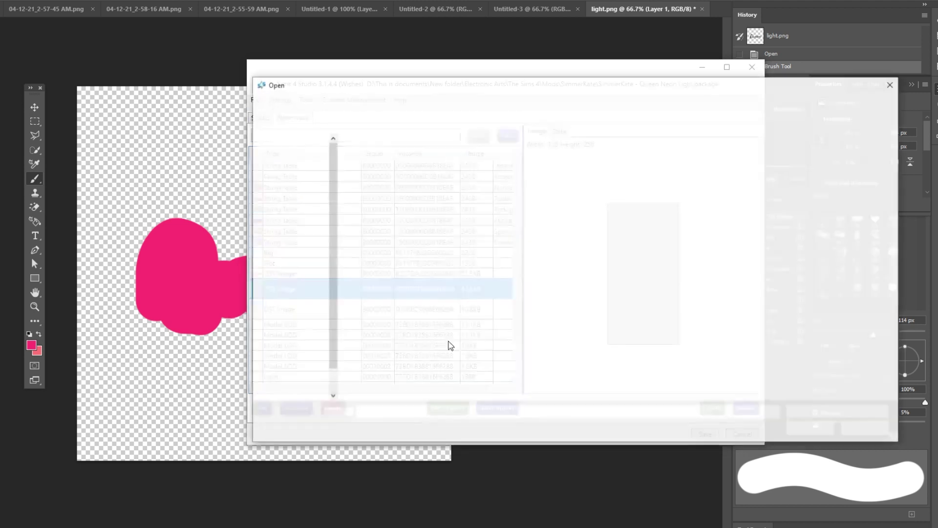
double_click(511, 300)
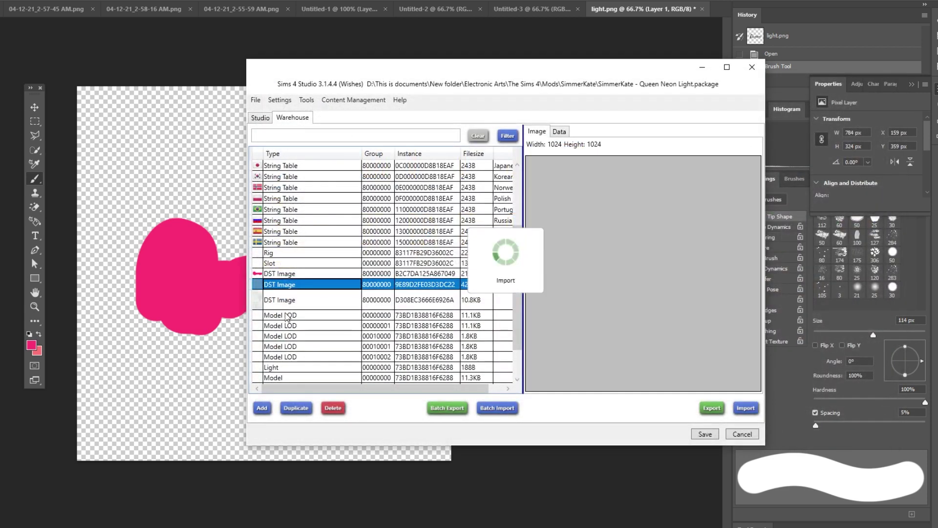
right_click(292, 301)
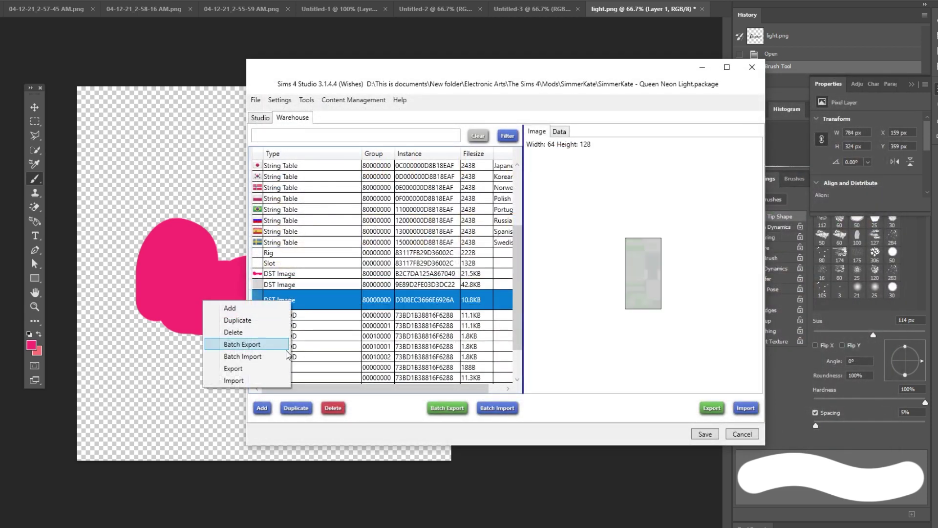
click(263, 381)
double_click(619, 293)
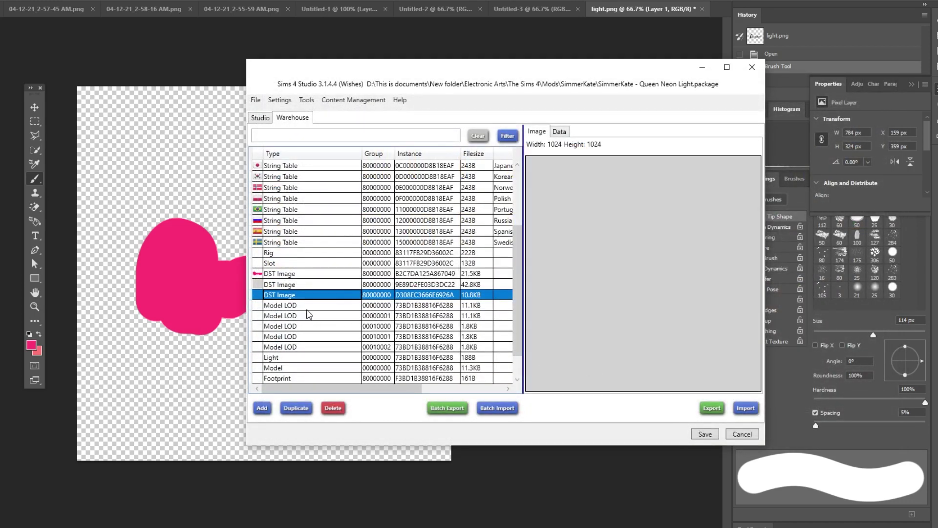
Step: Open the Light resource's lights for editing and set the PointLight's intensity to 115
click(308, 306)
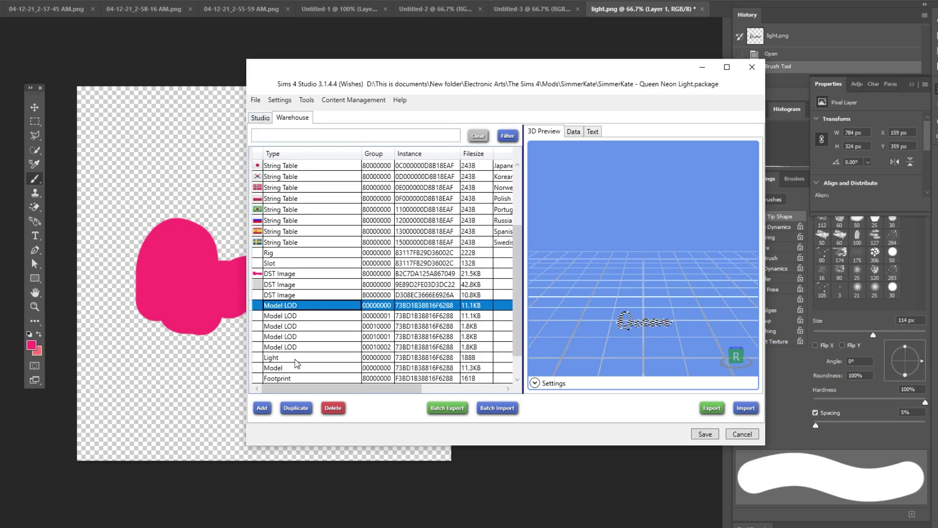
click(296, 361)
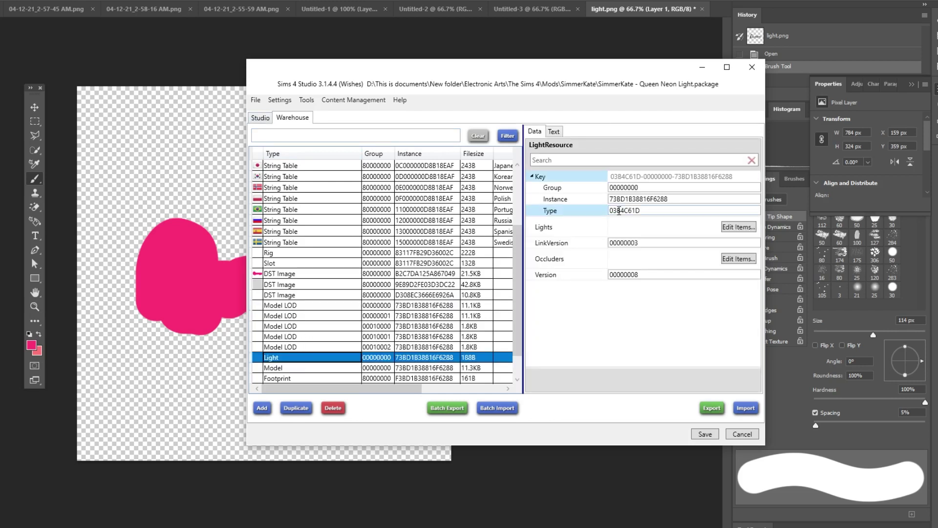
click(740, 226)
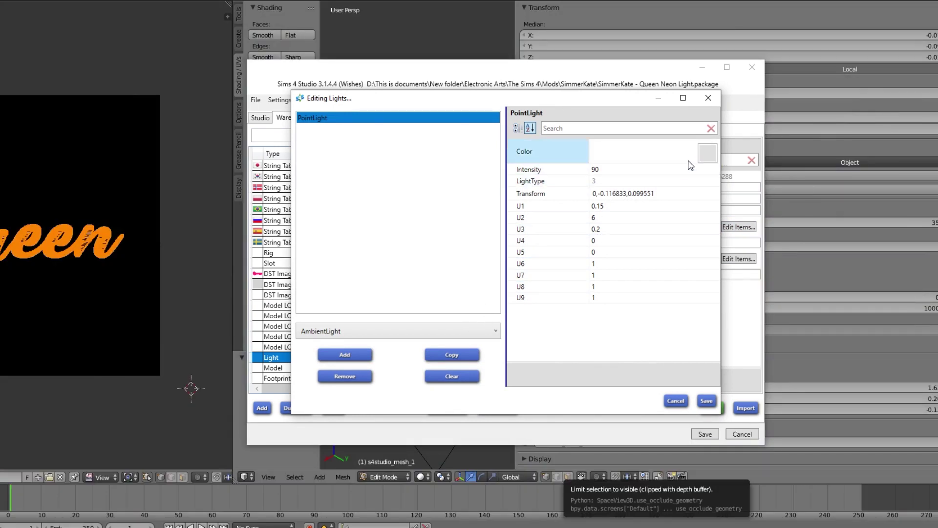
click(669, 169)
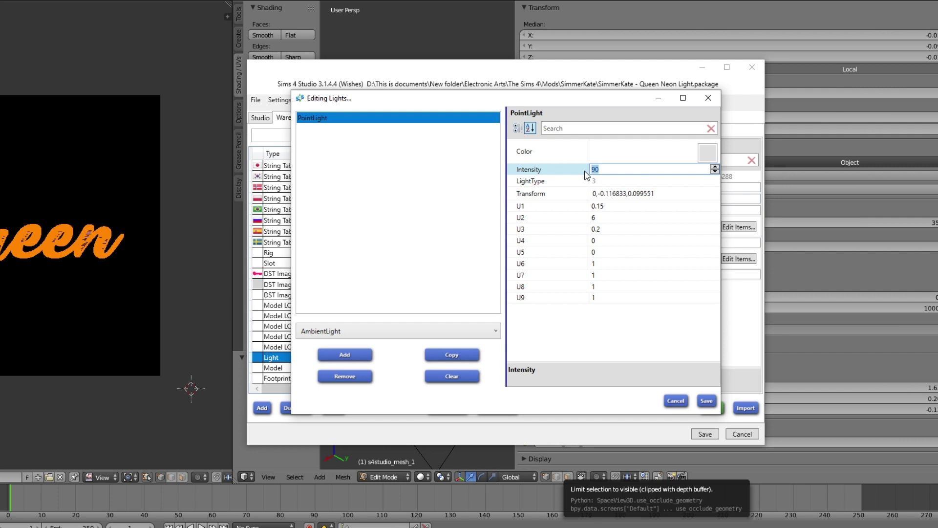
text(1)
Step: Set the PointLight's color to pink, #FFFF4282
click(706, 155)
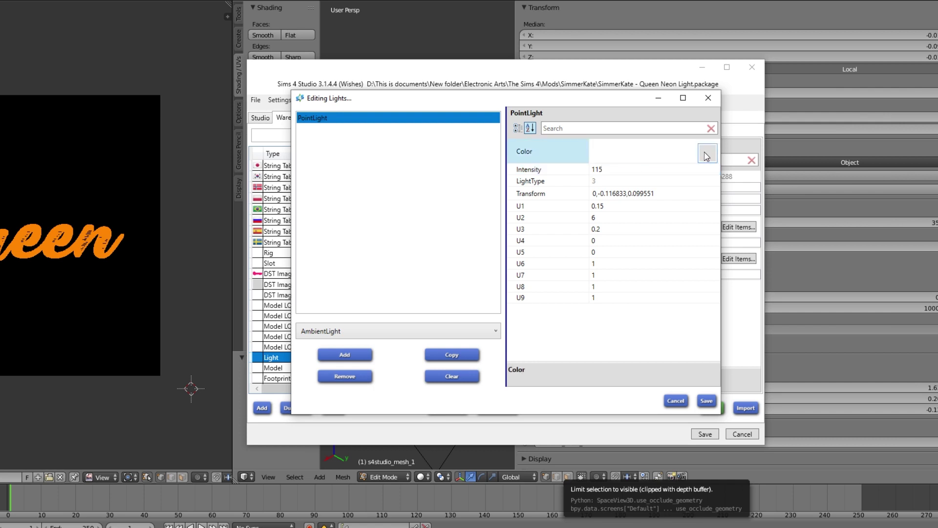
click(706, 154)
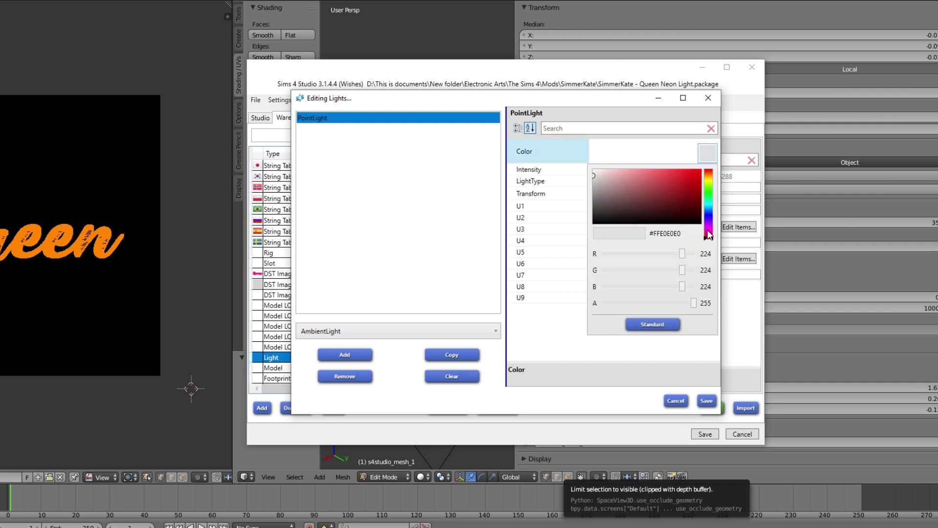
drag(696, 210, 676, 156)
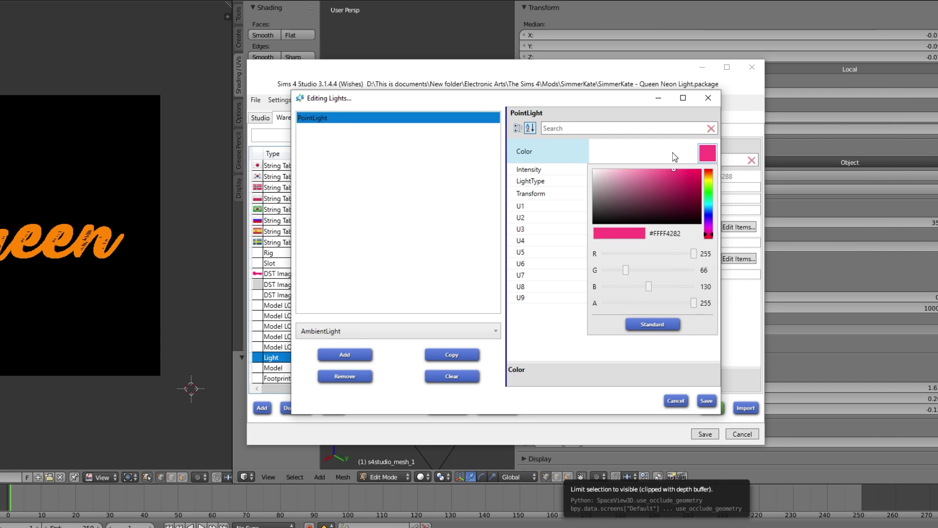
Step: Close the lights editor and, after checking the object's category tags in the Studio view, save the Queen Neon Light package
click(487, 221)
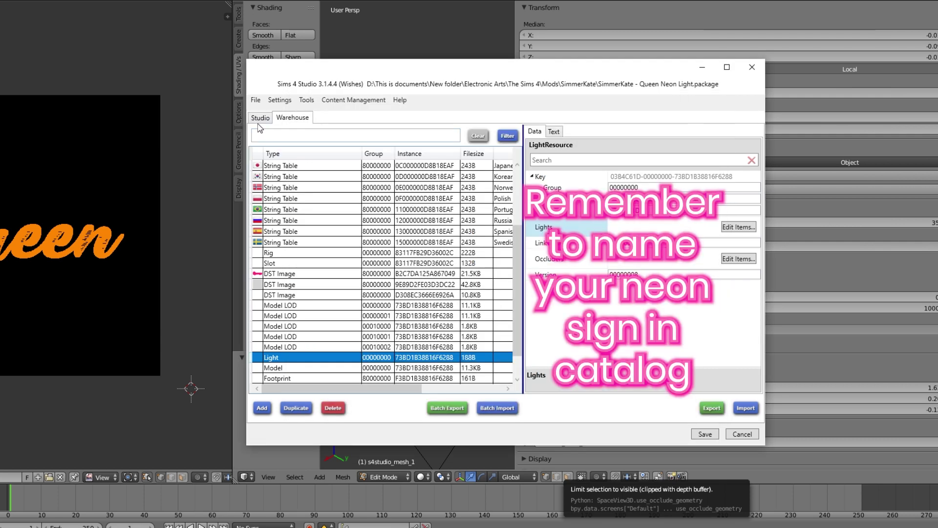
click(260, 120)
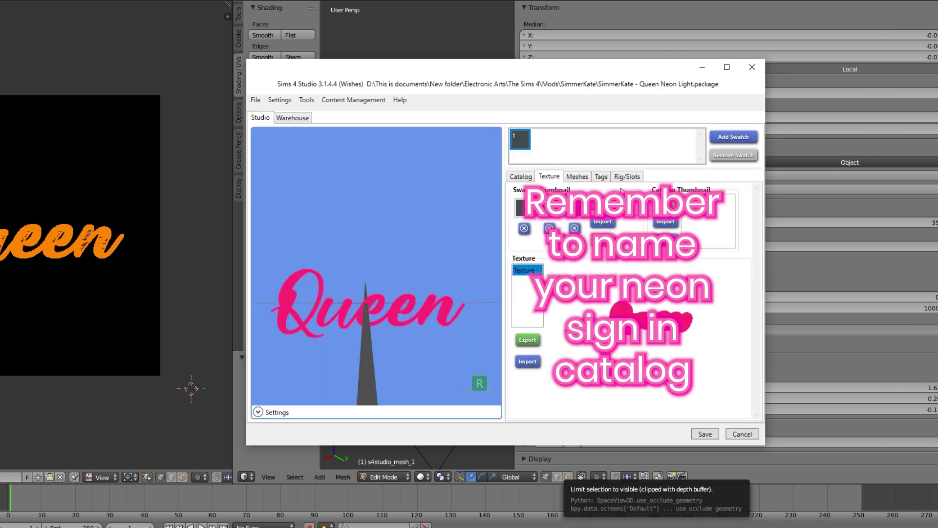
click(604, 178)
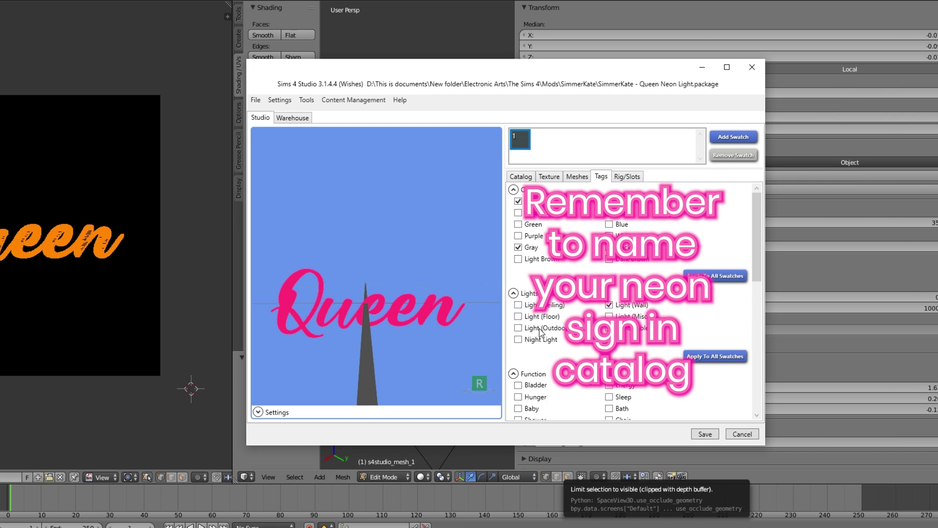
click(255, 100)
click(240, 127)
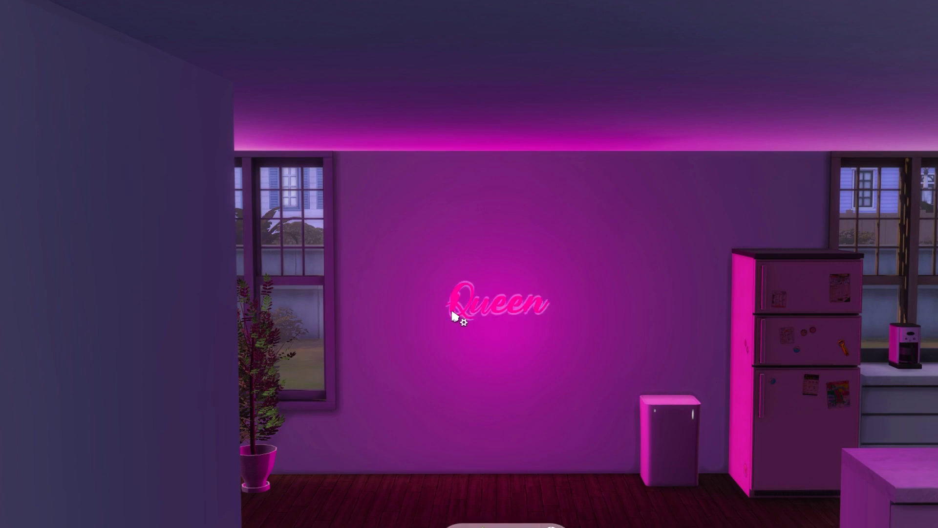
Step: Switch to The Sims 4, open the color and intensity settings for only the Queen wall light, and set its color to violet
click(450, 320)
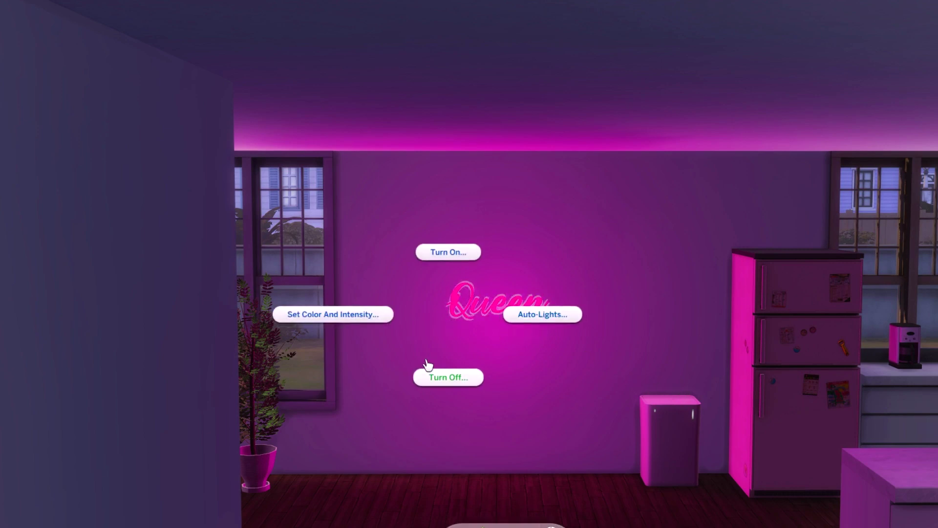
click(351, 318)
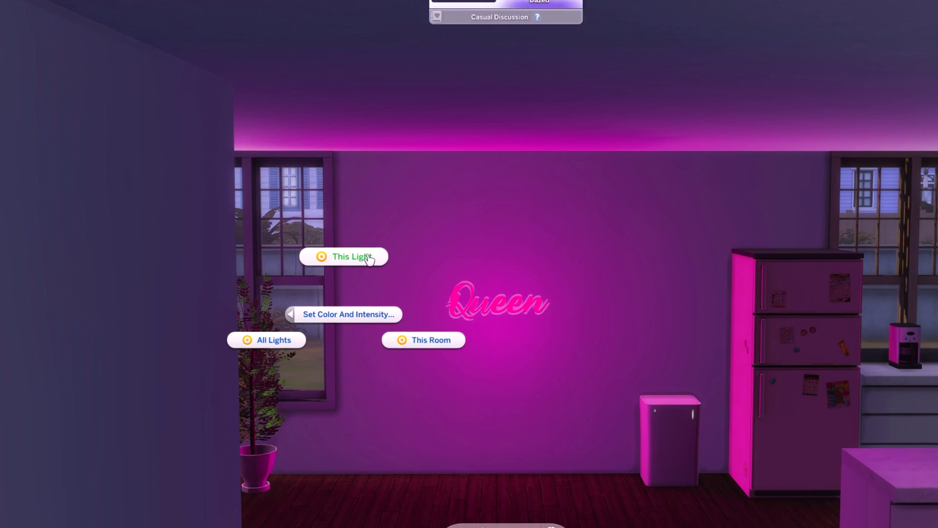
click(369, 259)
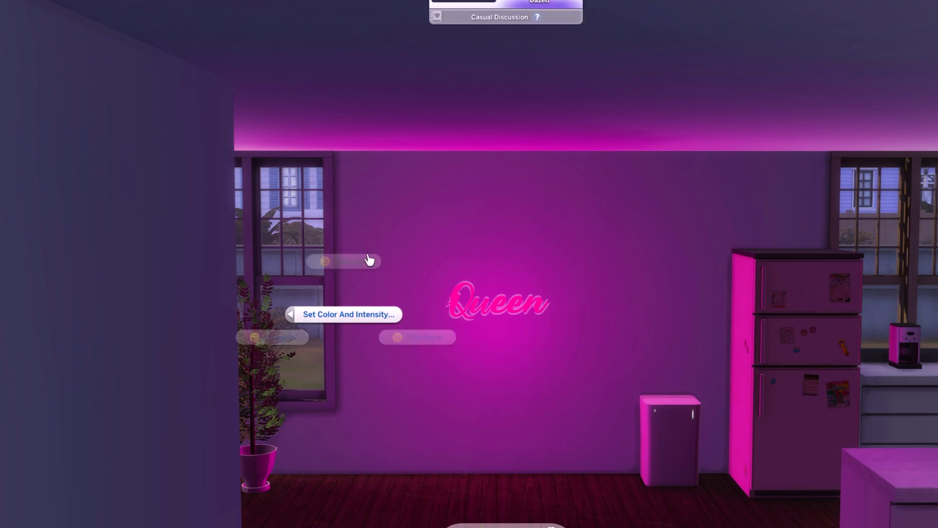
click(513, 214)
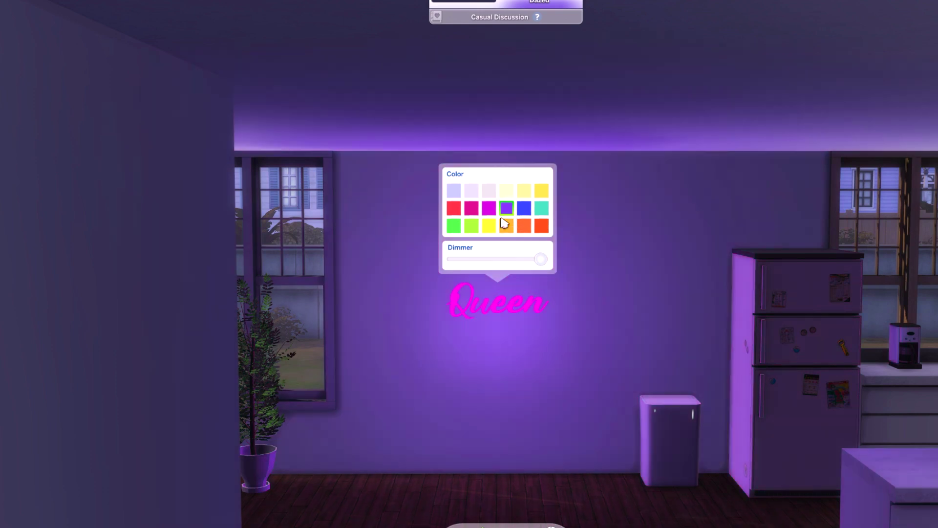
Step: Try the Queen light in magenta-pink, pale pink, pale blue, red-orange, turquoise and blue, ending with light orange
click(471, 210)
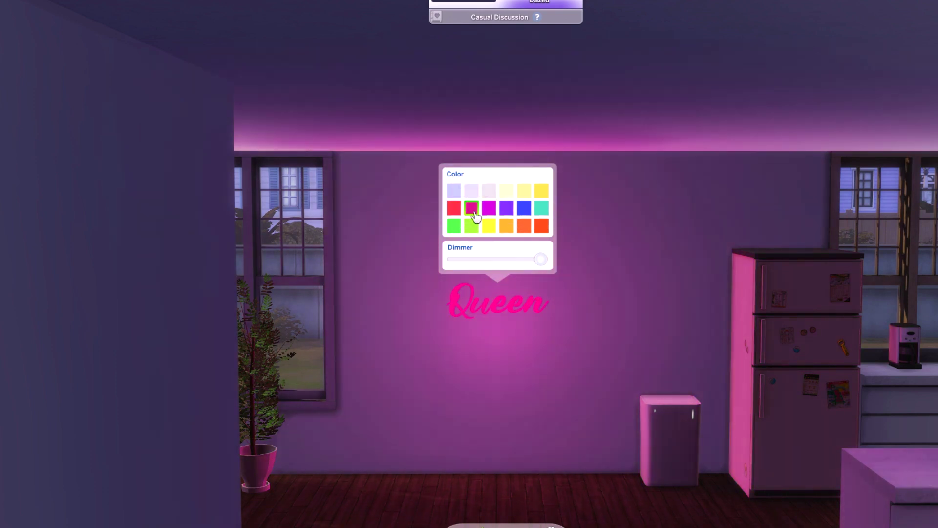
click(487, 195)
click(454, 191)
click(542, 229)
click(540, 210)
click(524, 210)
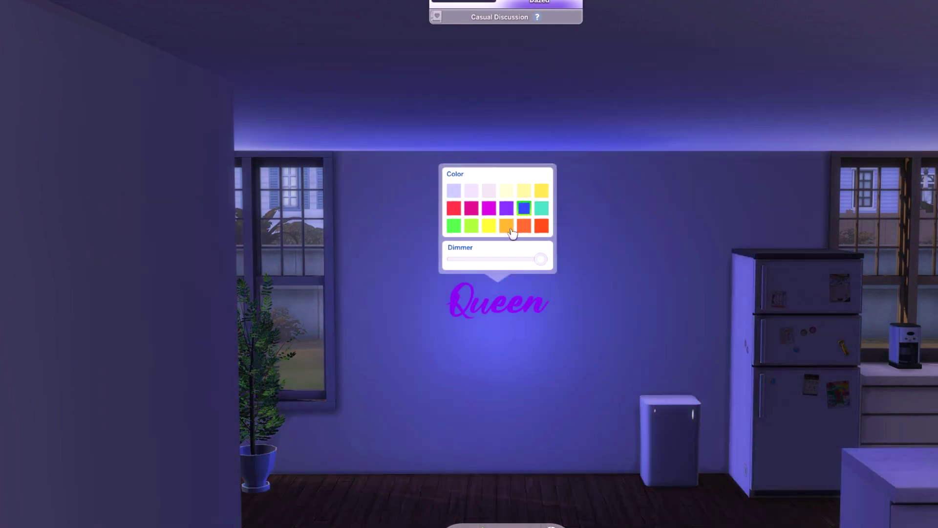
click(507, 227)
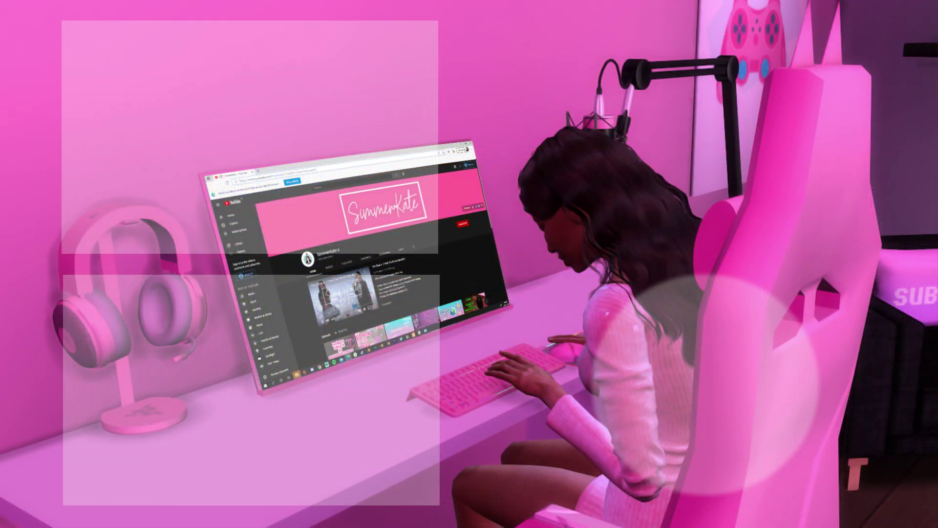